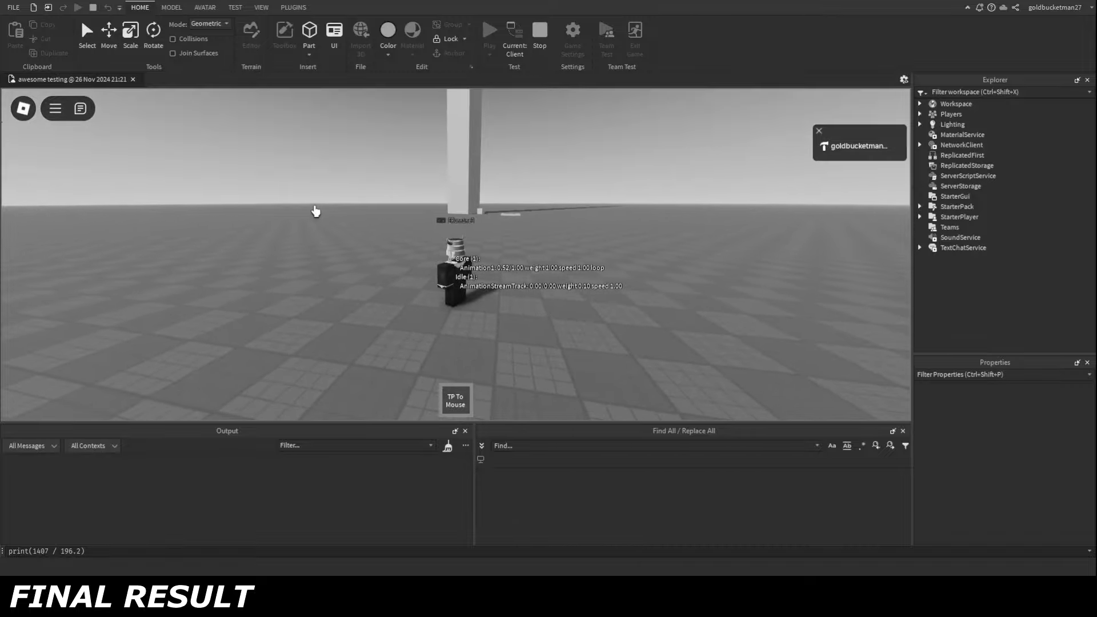
pyautogui.scroll(5, 316, 213)
# Fly the camera toward the tower and focus on the small cube part beside it
pyautogui.moveTo(410, 186)
pyautogui.mouseDown(button='right')
pyautogui.moveTo(429, 131)
pyautogui.moveTo(457, 190)
pyautogui.mouseUp(button='right')
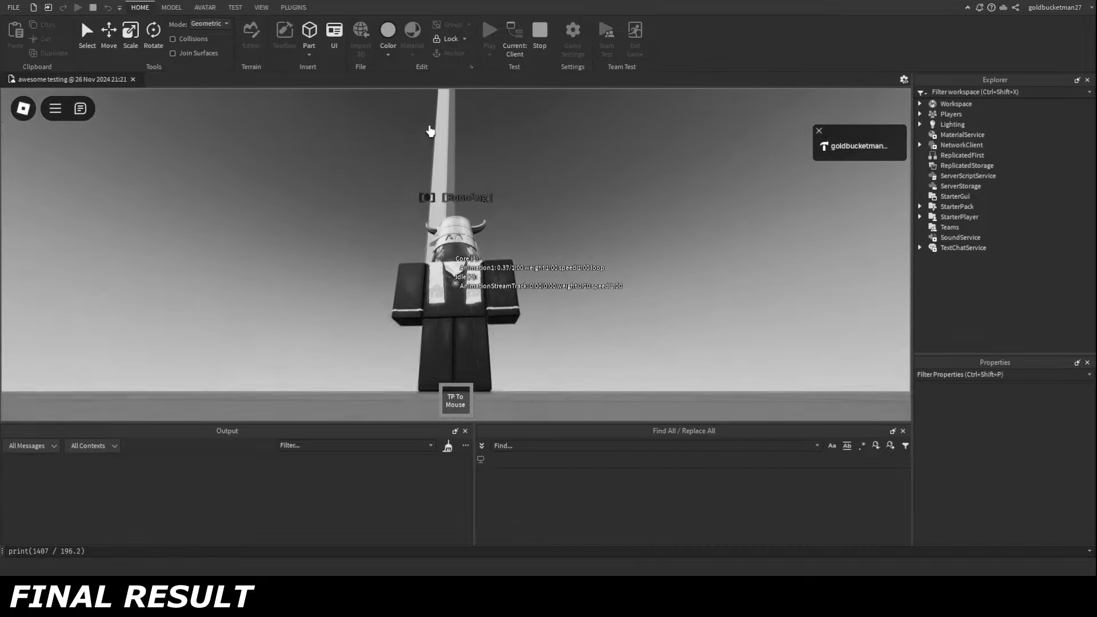
pyautogui.scroll(-5, 430, 131)
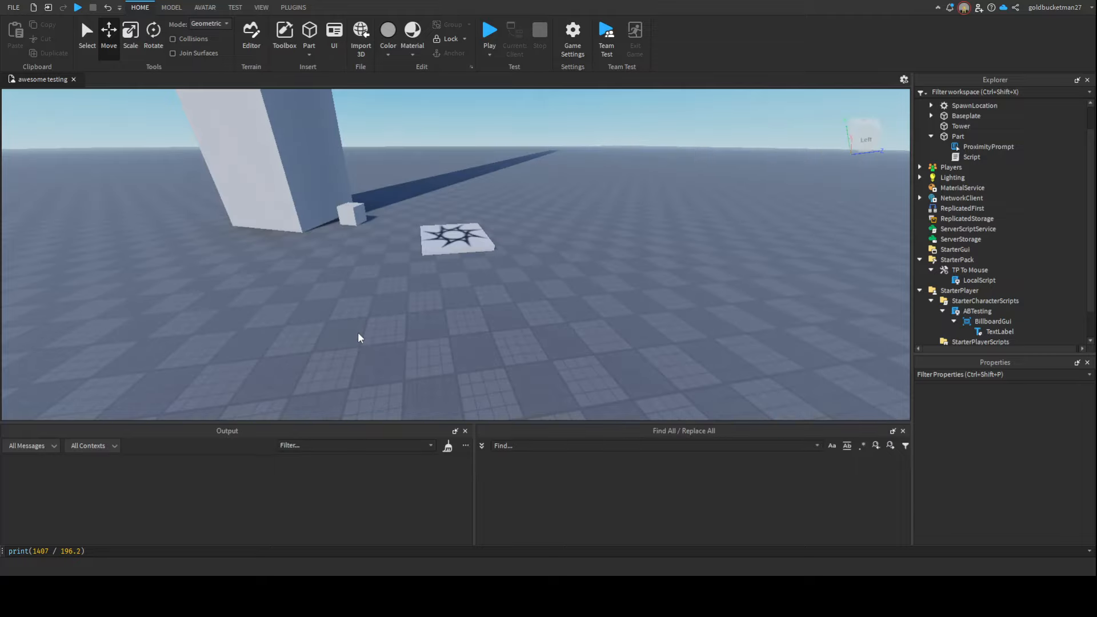
pyautogui.press('a')
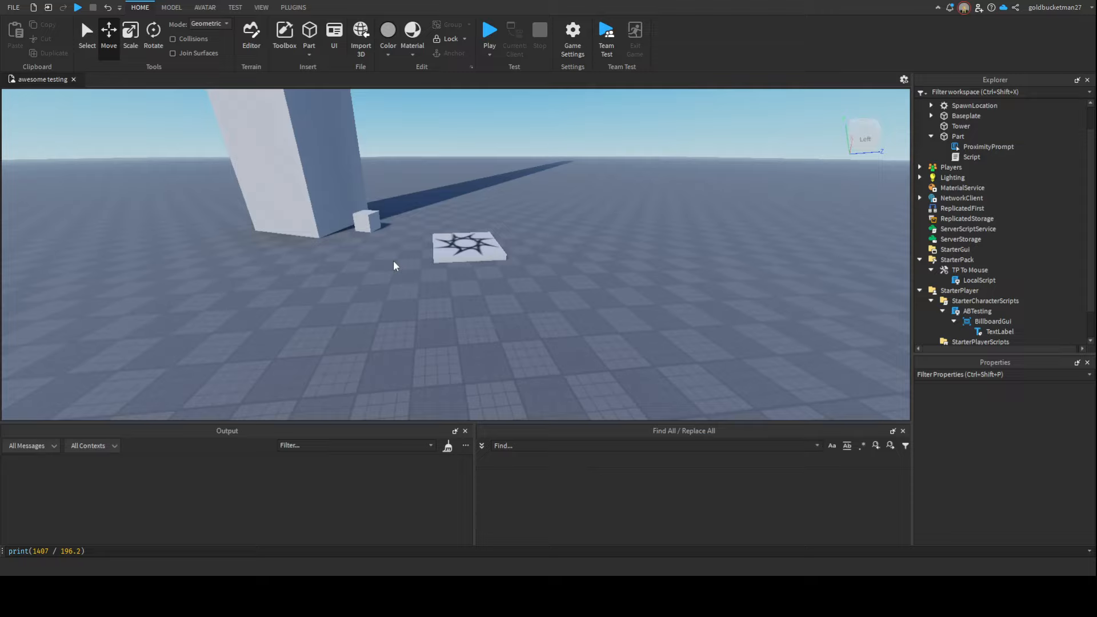
pyautogui.scroll(2, 986, 257)
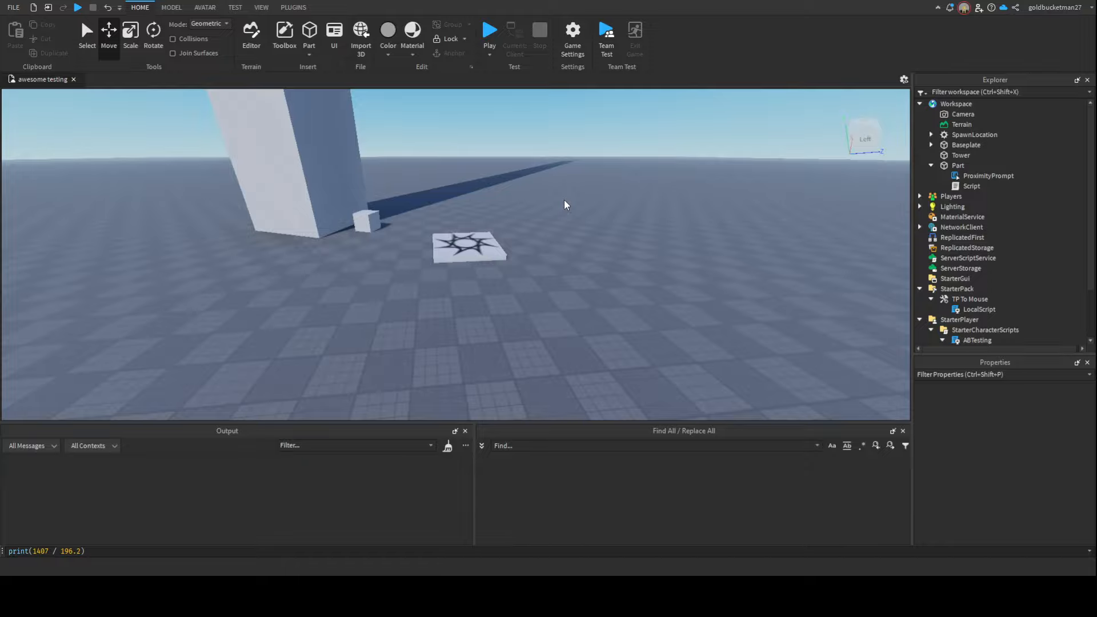
pyautogui.press('w')
pyautogui.press('a')
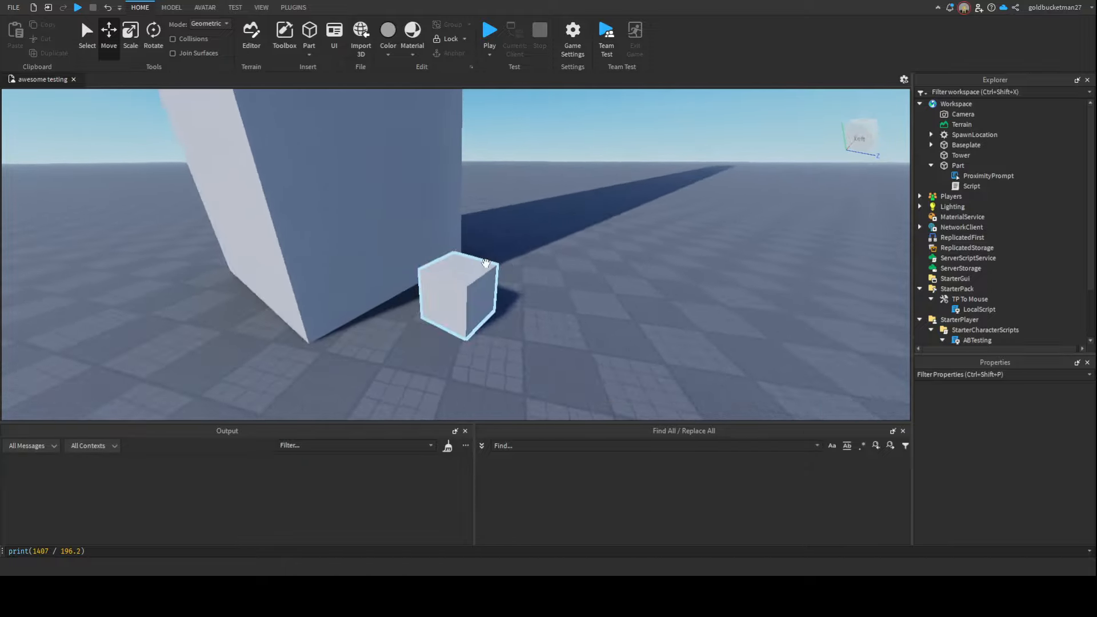
pyautogui.click(490, 273)
pyautogui.press('f')
# Review the cube's Script, the TP To Mouse LocalScript and the ABTesting script, closing each
pyautogui.doubleClick(971, 185)
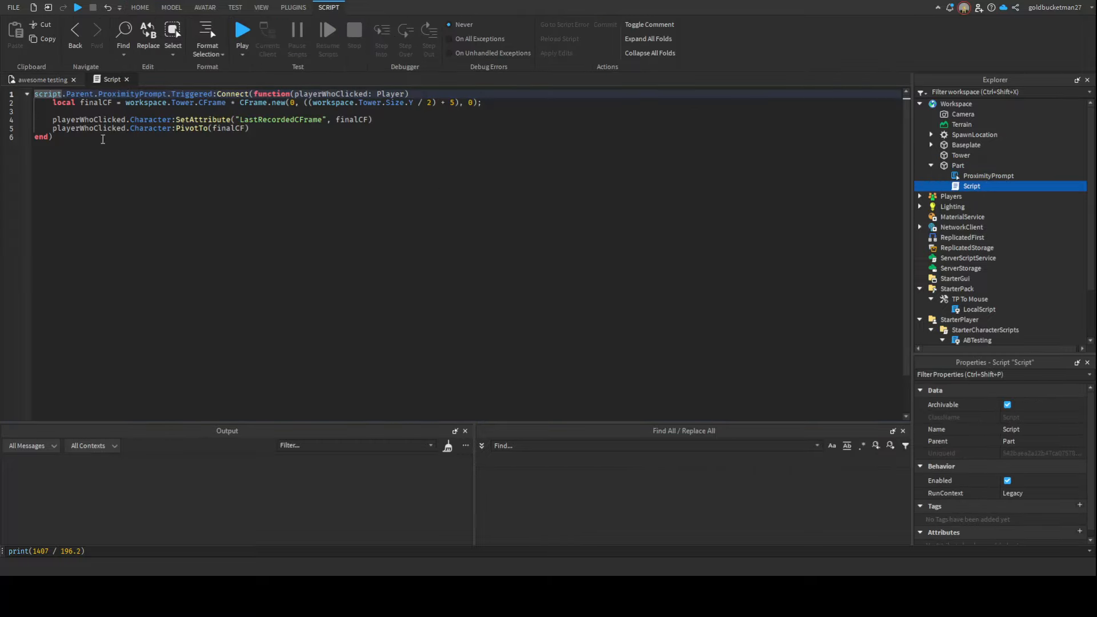
pyautogui.click(125, 80)
pyautogui.doubleClick(979, 308)
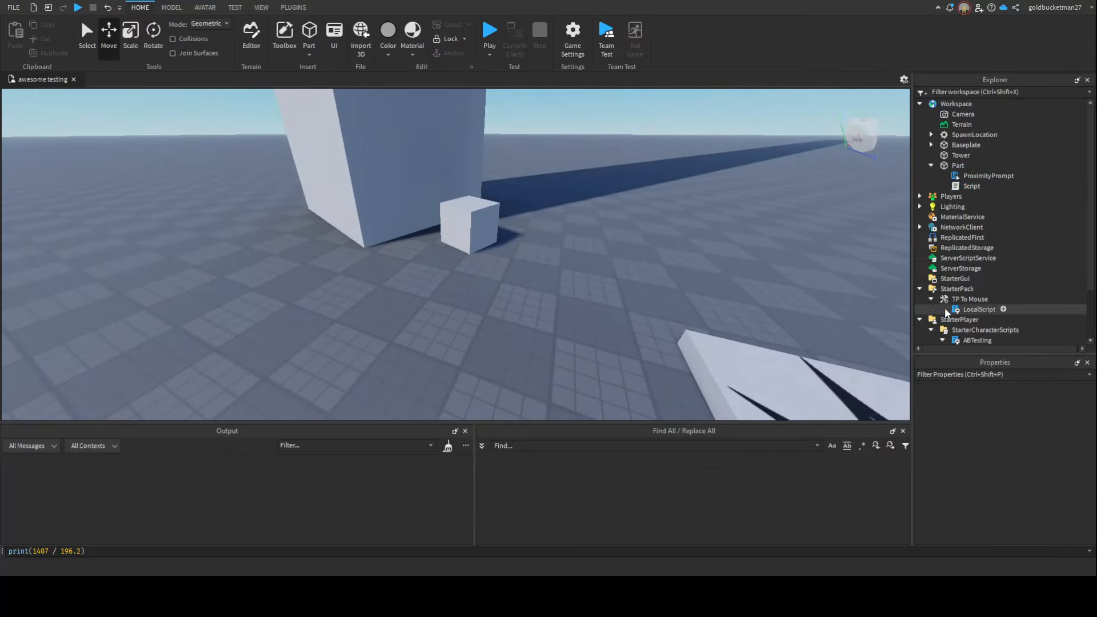
pyautogui.click(141, 79)
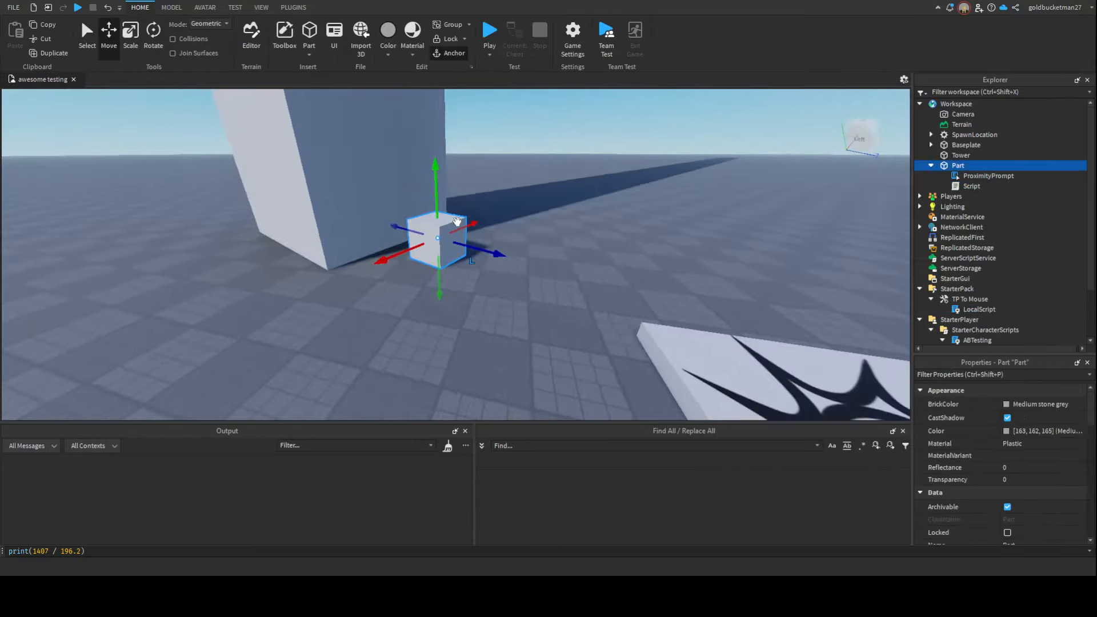
pyautogui.click(603, 204)
pyautogui.scroll(-2, 972, 296)
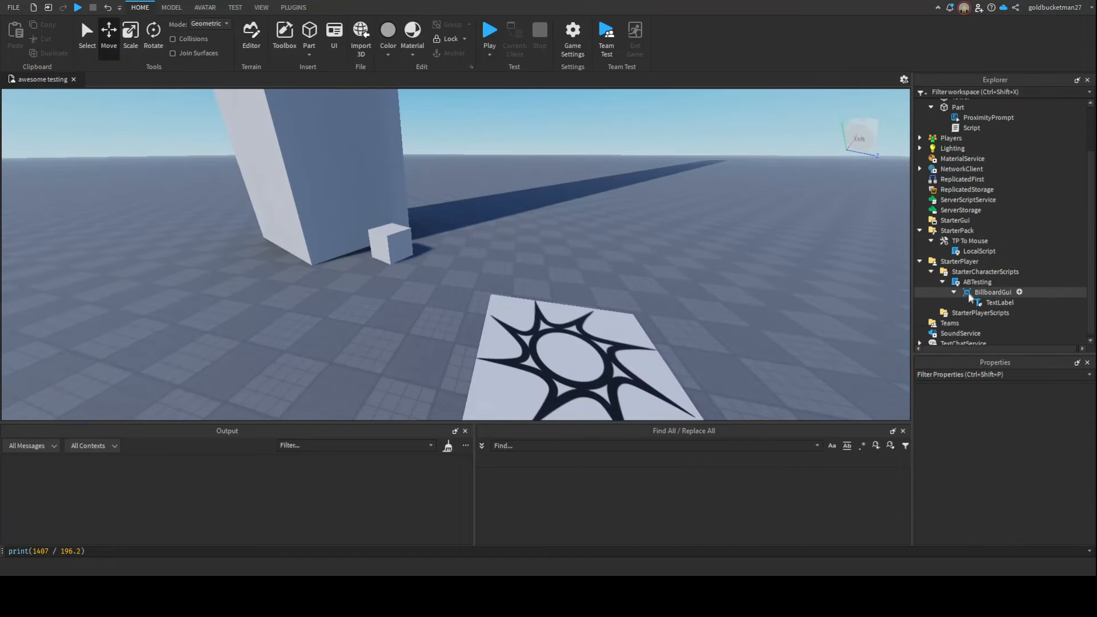
pyautogui.doubleClick(978, 282)
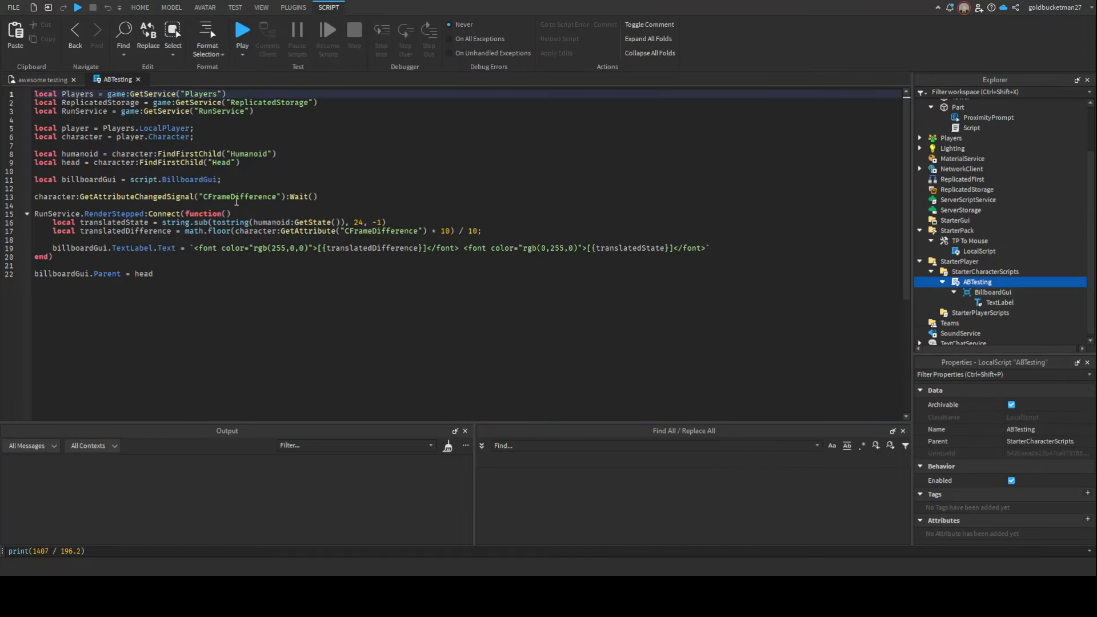
pyautogui.click(143, 79)
# Insert a new Script under StarterCharacterScripts
pyautogui.click(483, 206)
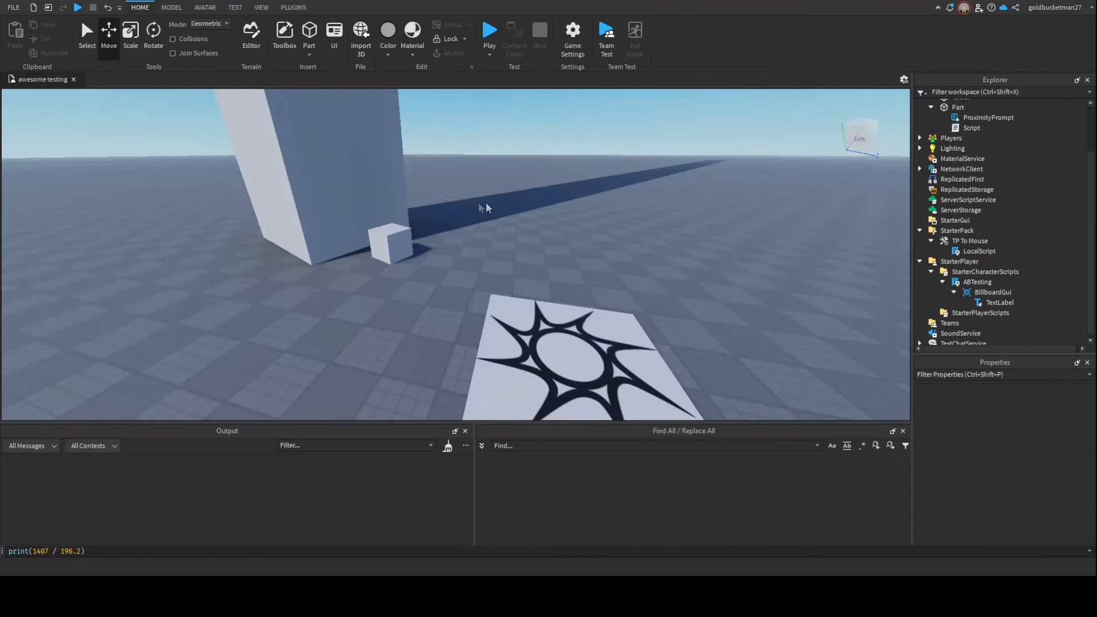
pyautogui.scroll(2, 516, 217)
pyautogui.scroll(-2, 517, 218)
pyautogui.click(932, 272)
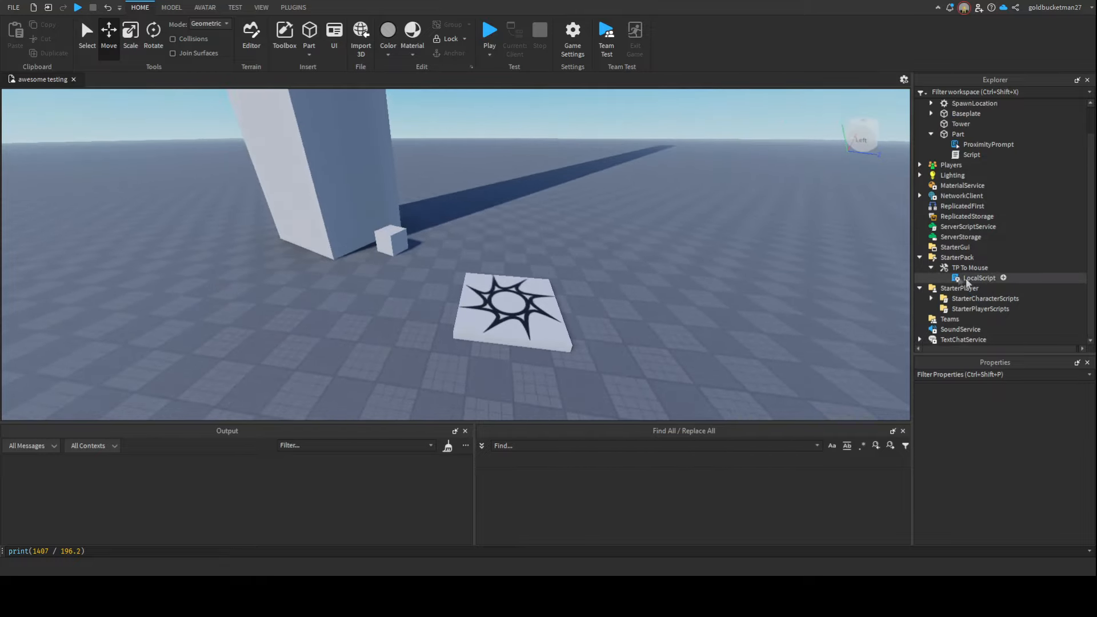
pyautogui.click(932, 299)
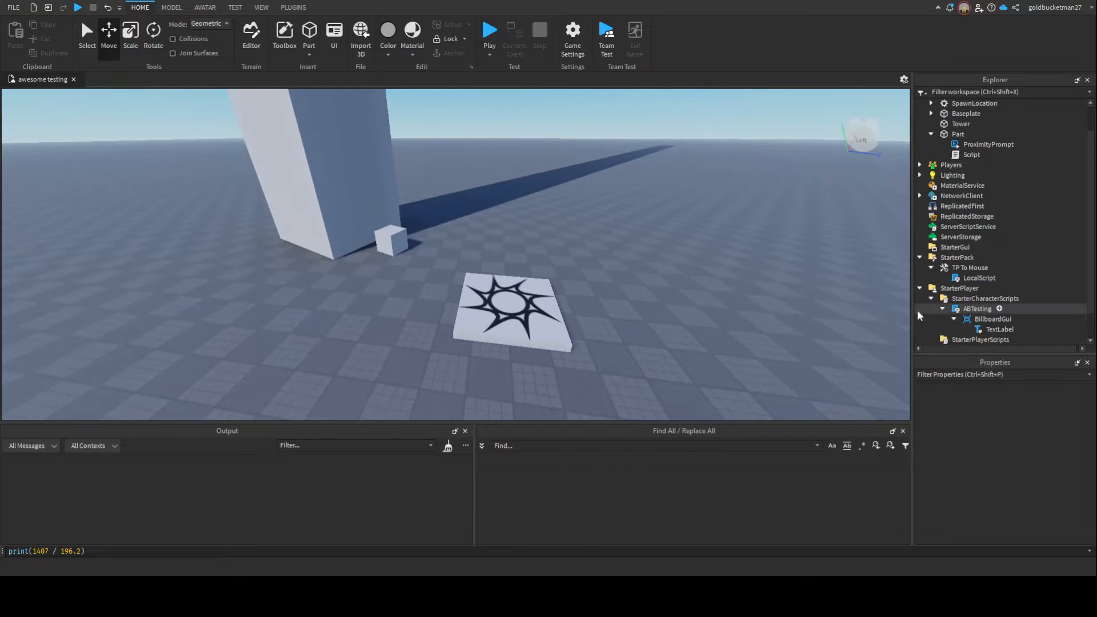
pyautogui.click(986, 299)
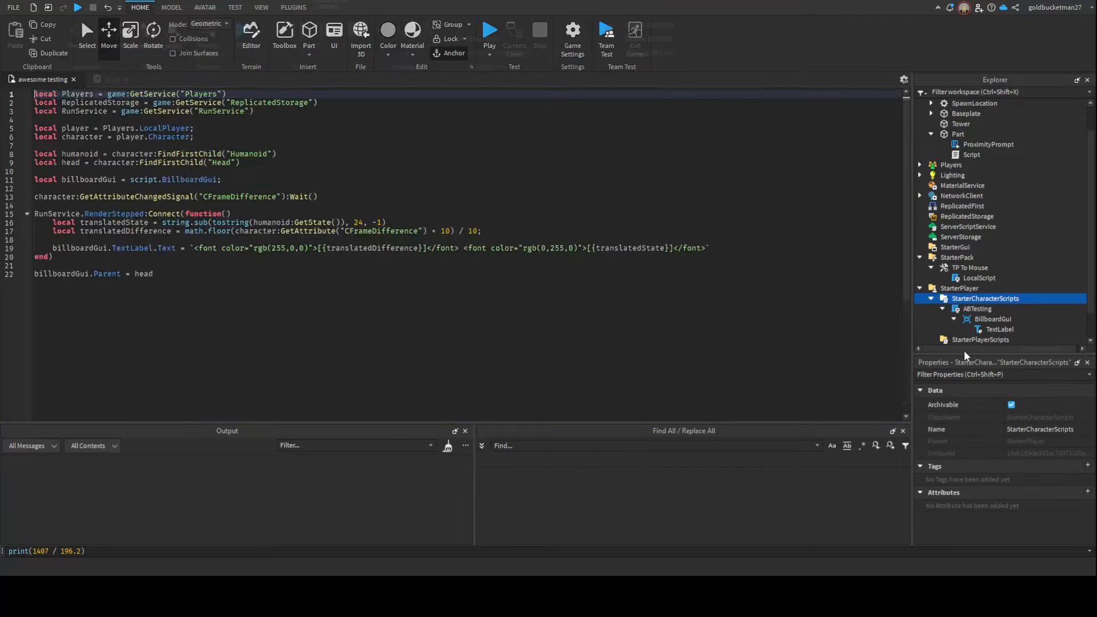
# Rename the new script to MovementValidation and select its placeholder code for replacement
pyautogui.click(969, 309)
pyautogui.press('F2')
pyautogui.write('Move')
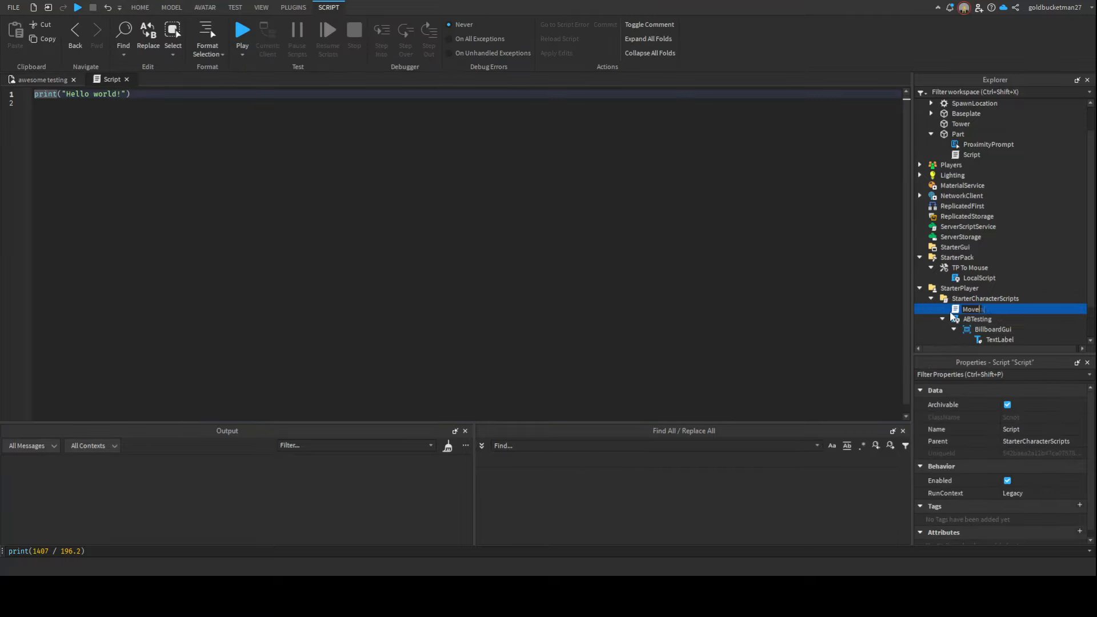
pyautogui.write('mentValidation')
pyautogui.press('Return')
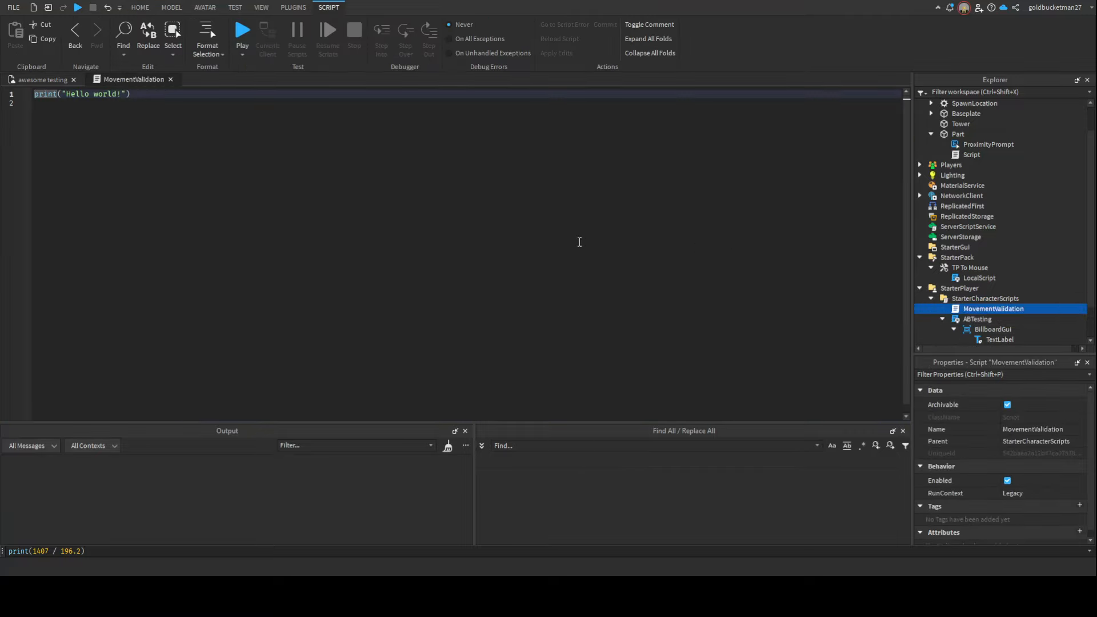
pyautogui.click(582, 245)
pyautogui.hotkey('ctrl', 'a')
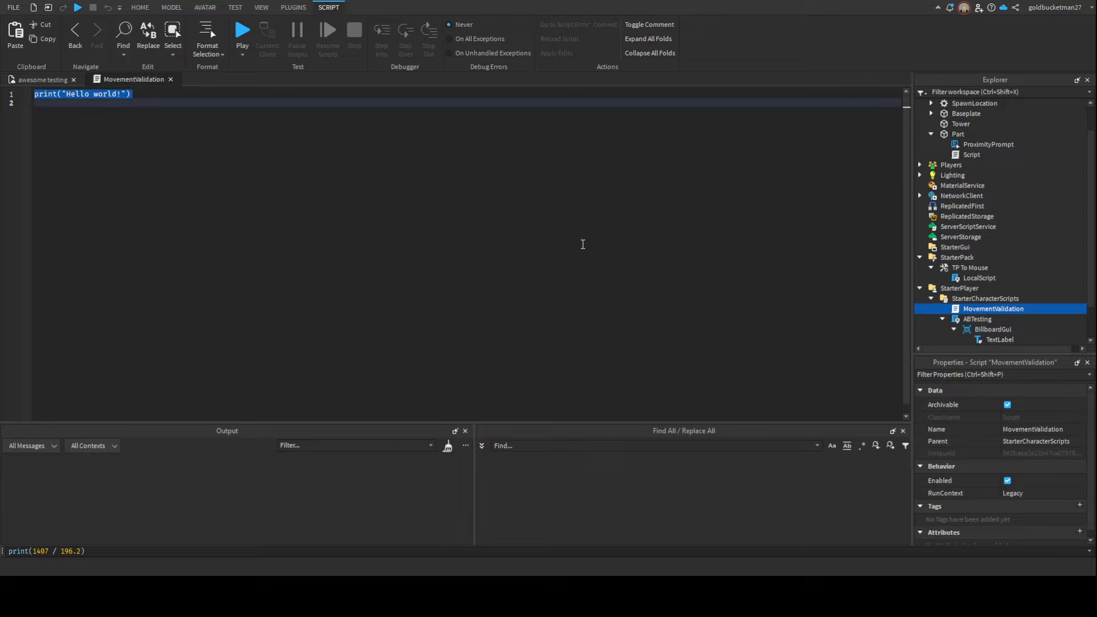
pyautogui.write('local ReplicatedS')
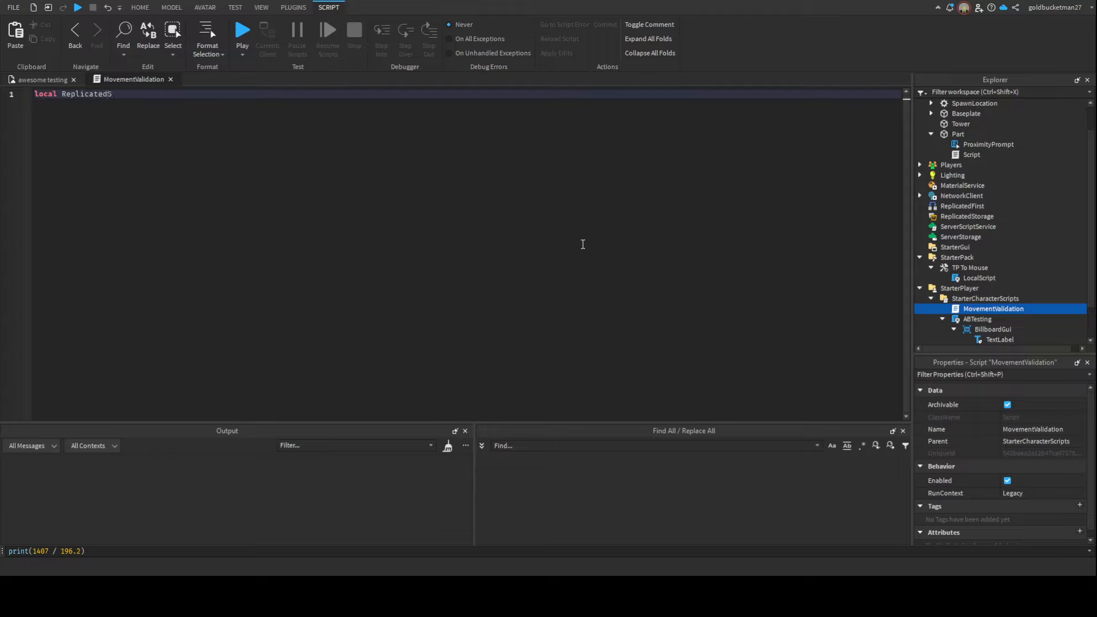
pyautogui.write('torage = game:GetService("ReplicatedStorage')
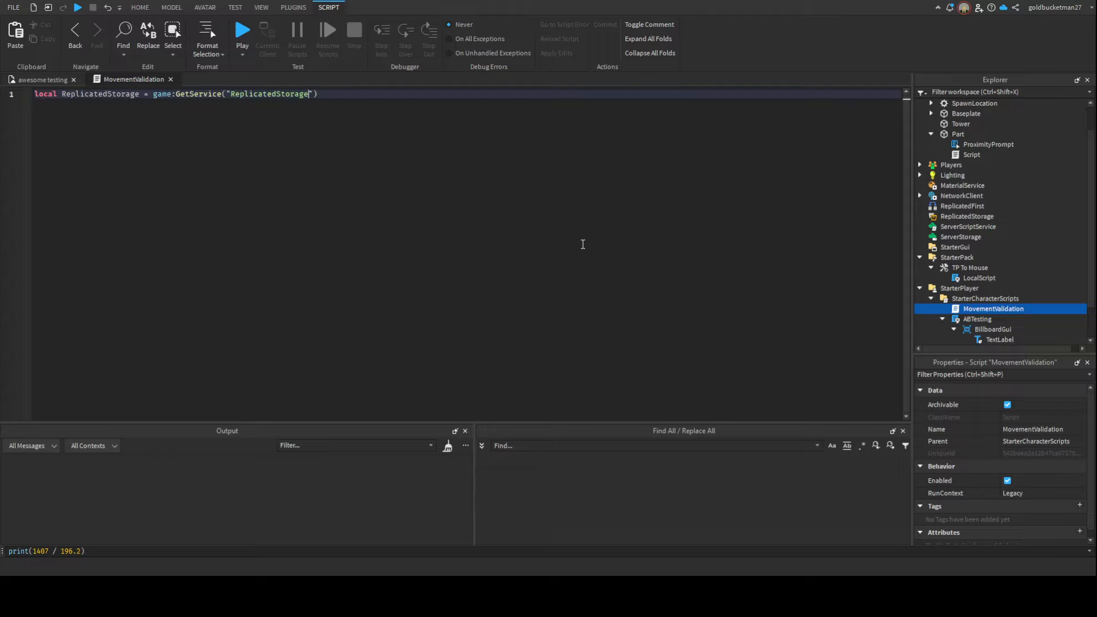
pyautogui.write('")')
# Declare Players and look up the player via Players:GetPlayerFromCharacter(script.Parent)
pyautogui.press('Return')
pyautogui.write('local Pla')
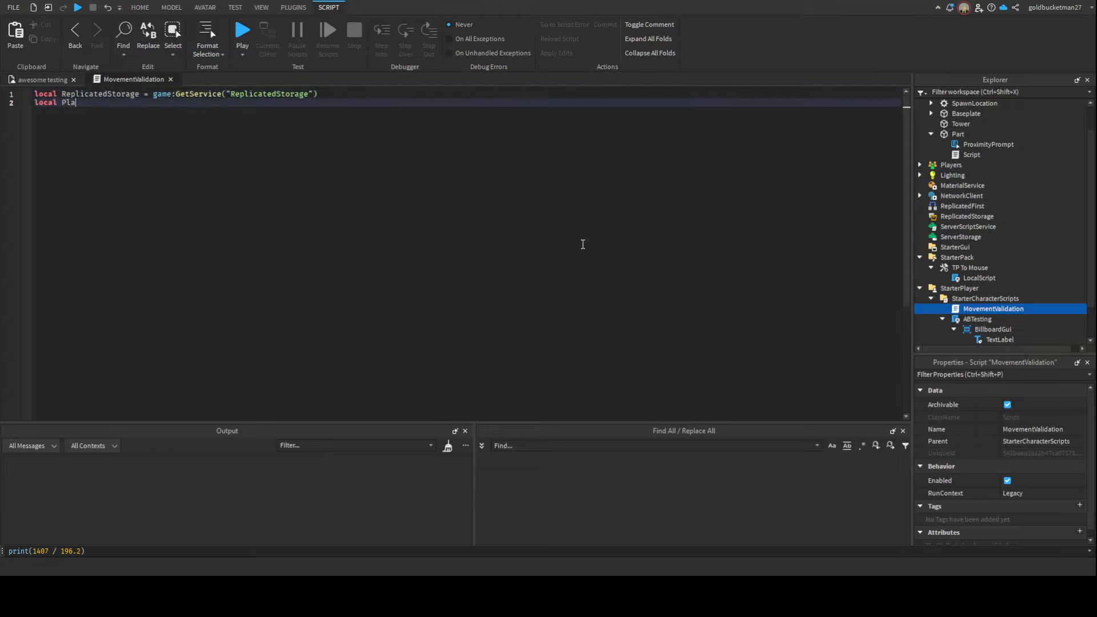
pyautogui.write('yers = game:GetService("pla')
pyautogui.press('Tab')
pyautogui.press('Return')
pyautogui.press('Return')
pyautogui.write('local playe')
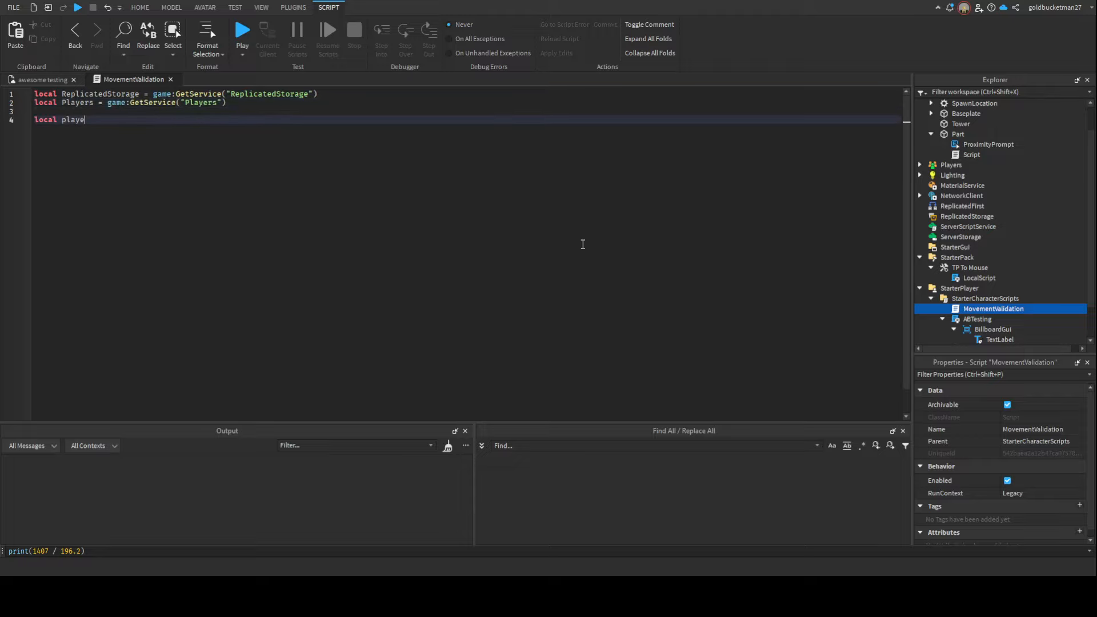
pyautogui.write('r = pla')
pyautogui.press('Tab')
pyautogui.write(':GetP')
pyautogui.press('Tab')
pyautogui.write('script')
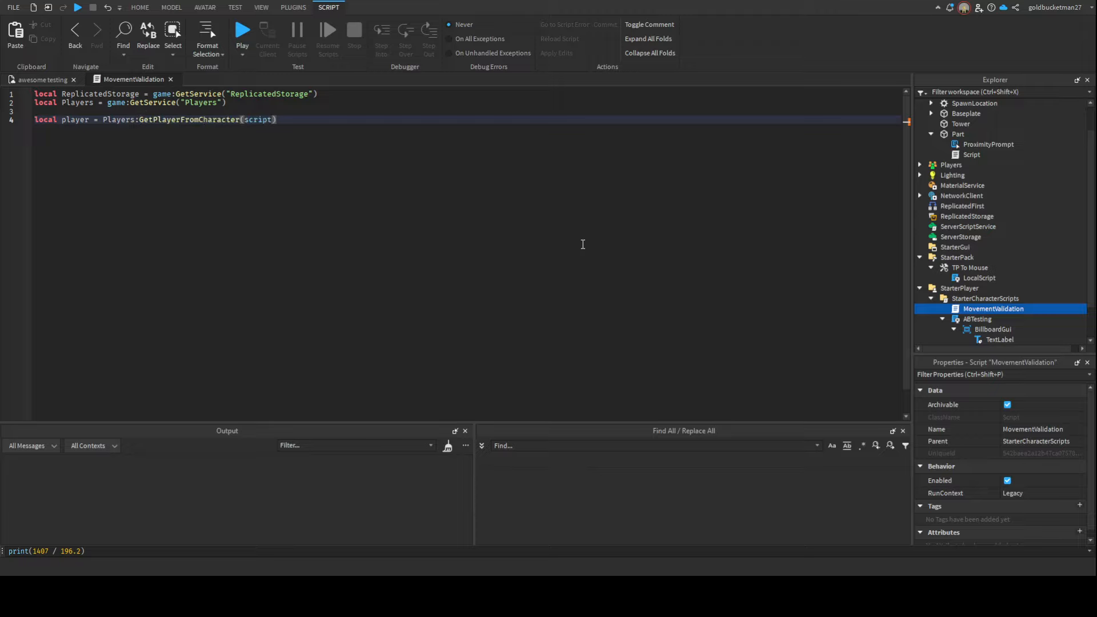
pyautogui.write('.Pa')
pyautogui.press('Tab')
pyautogui.press('Return')
pyautogui.press('Return')
pyautogui.write('f')
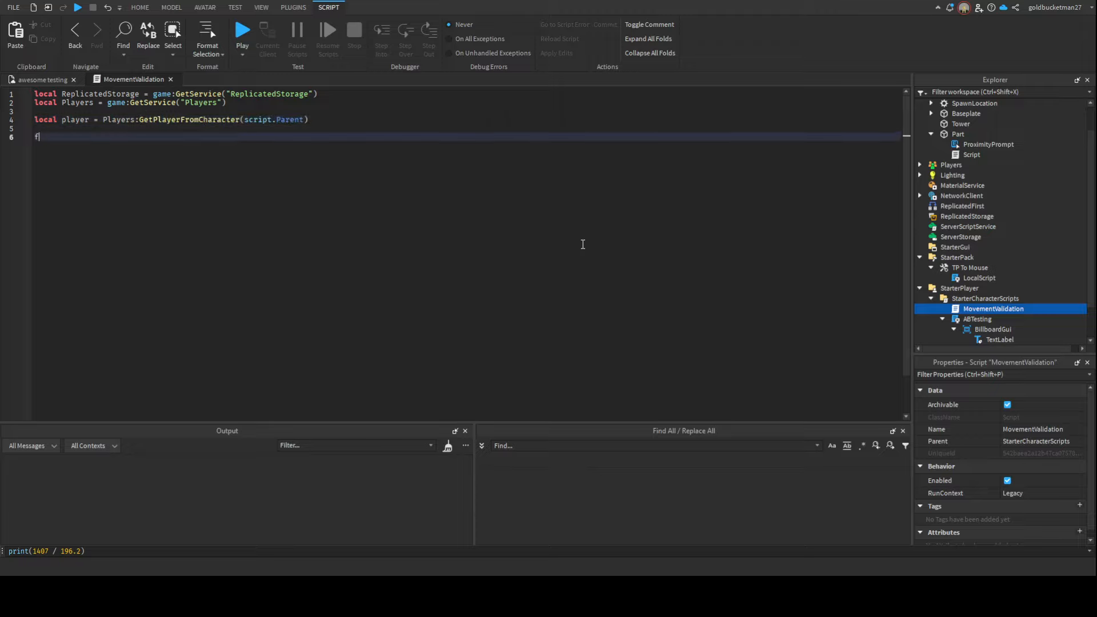
pyautogui.write('if not player then')
# Add an early-return if the player is missing, then declare the character variable
pyautogui.press('Return')
pyautogui.write('retur')
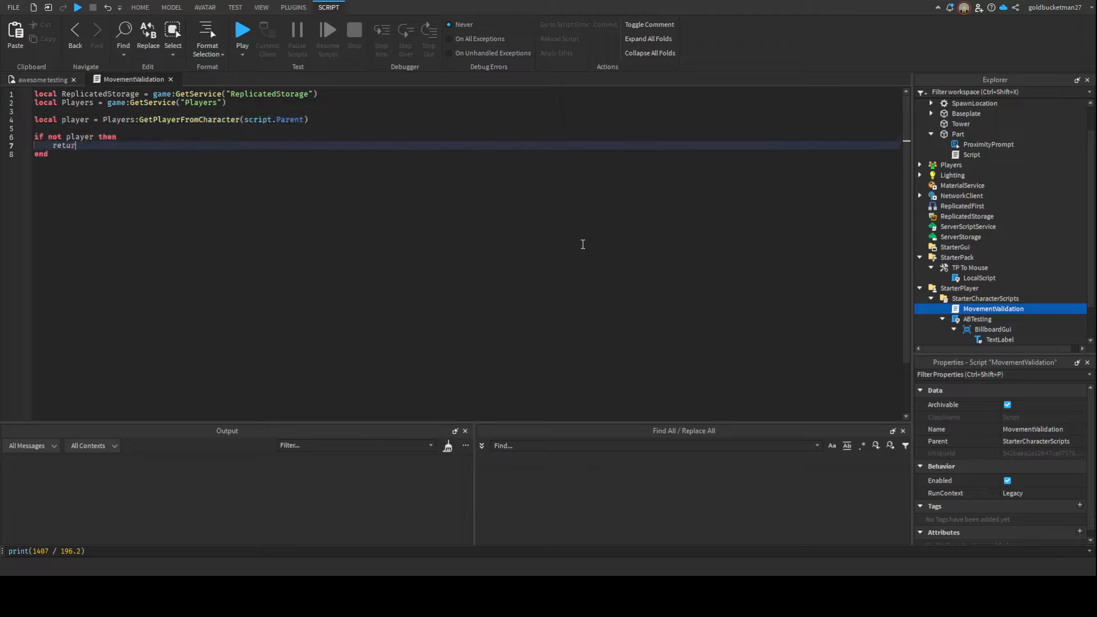
pyautogui.write('n')
pyautogui.press('Down')
pyautogui.press('Return')
pyautogui.press('Return')
pyautogui.write('local characte')
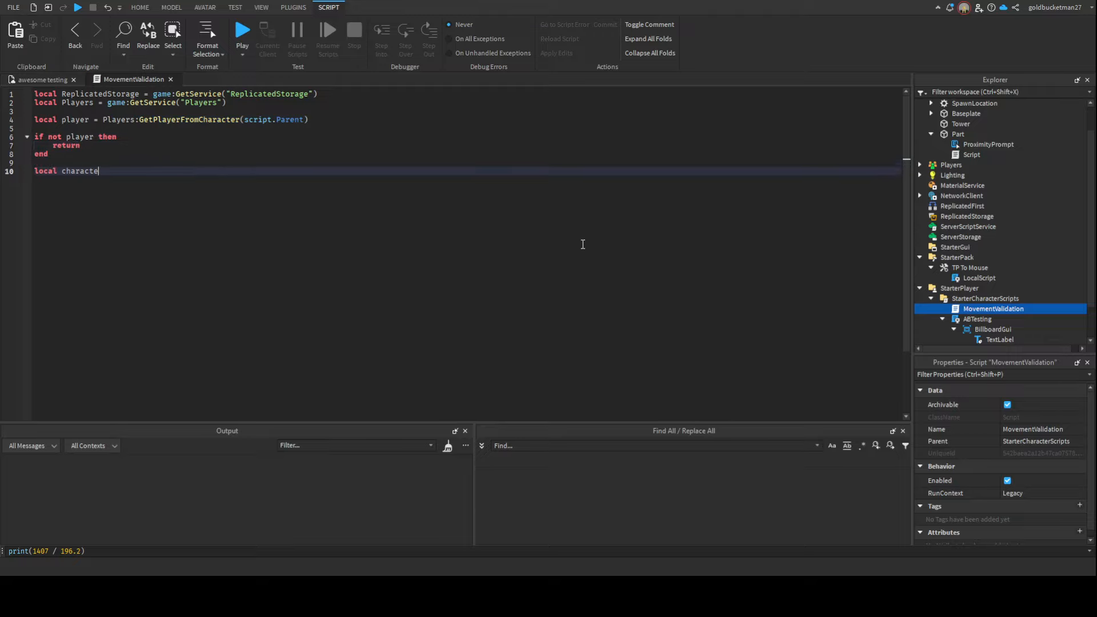
pyautogui.write('r = player.Ch')
pyautogui.press('Tab')
pyautogui.write(';')
pyautogui.press('Return')
pyautogui.press('Return')
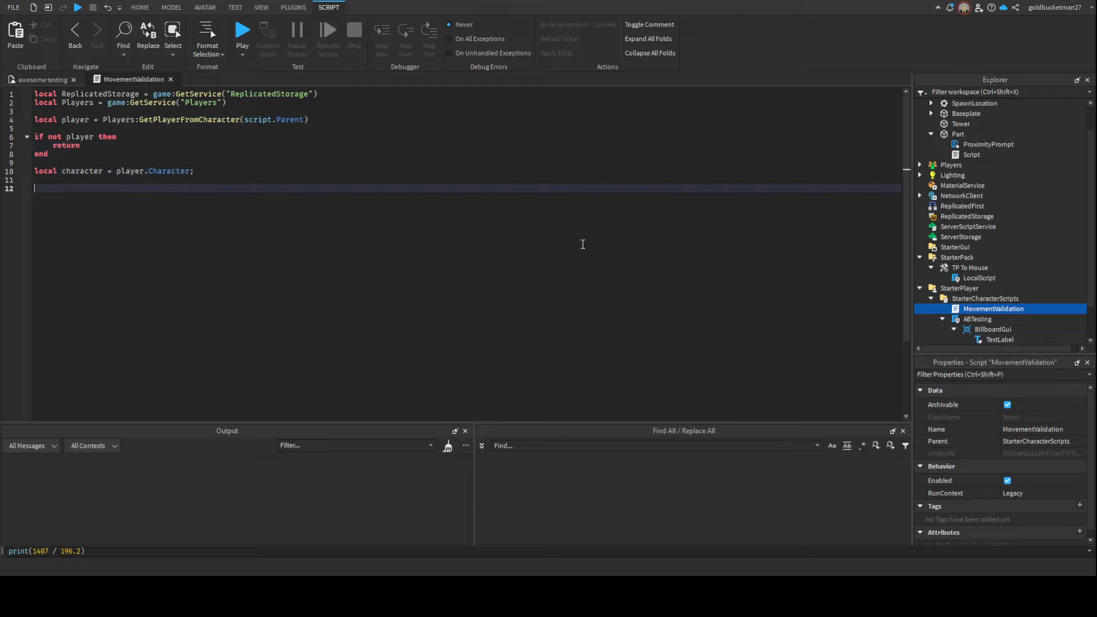
pyautogui.write('local Humanoid = c')
pyautogui.write('haracter:FindFirstChild("Humano')
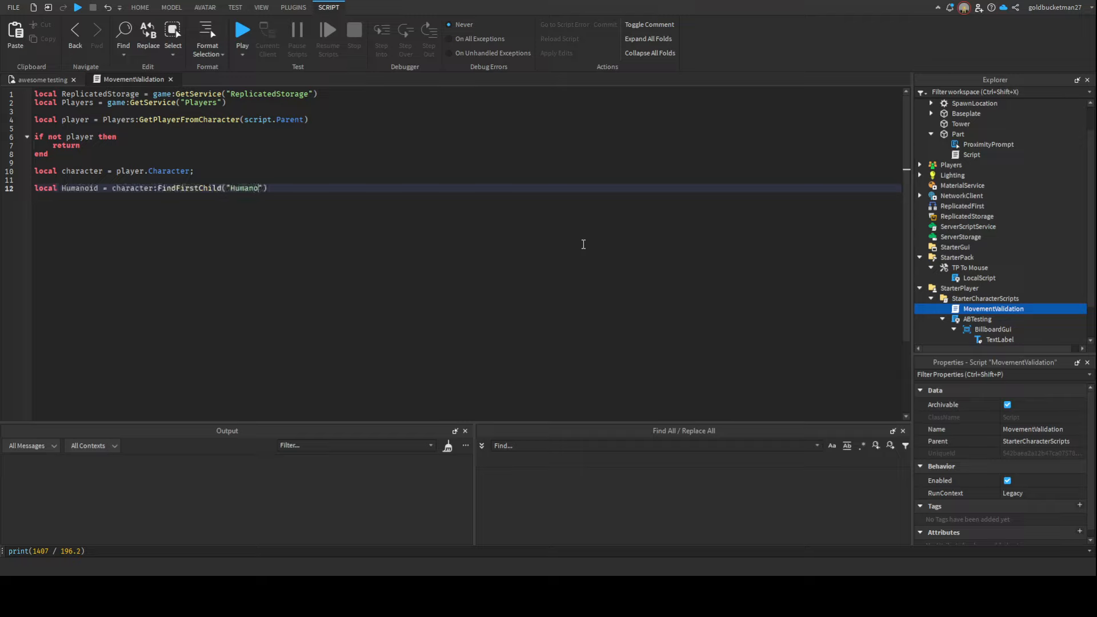
pyautogui.write('id") :: Humanoid;')
# Declare Humanoid via FindFirstChild("Humanoid") :: Humanoid and HumanoidRootPart = Humanoid.RootPart :: BasePart
pyautogui.press('Return')
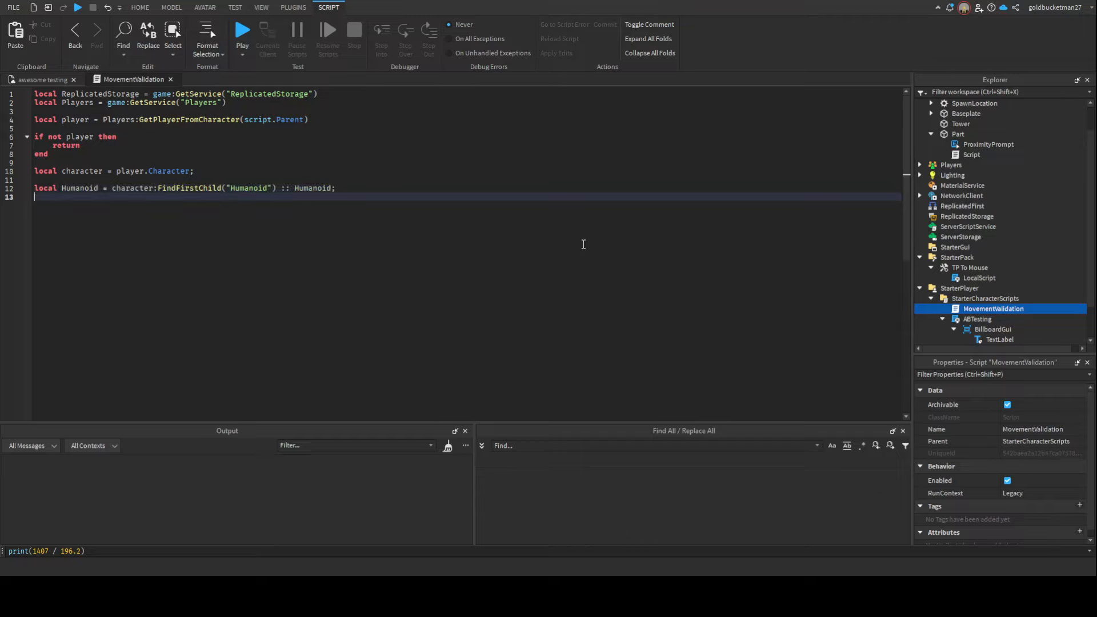
pyautogui.write('local Humann')
pyautogui.press('BackSpace')
pyautogui.write('oidRootPart = ')
pyautogui.write('ch:')
pyautogui.press('BackSpace')
pyautogui.press('BackSpace')
pyautogui.press('BackSpace')
pyautogui.write('H')
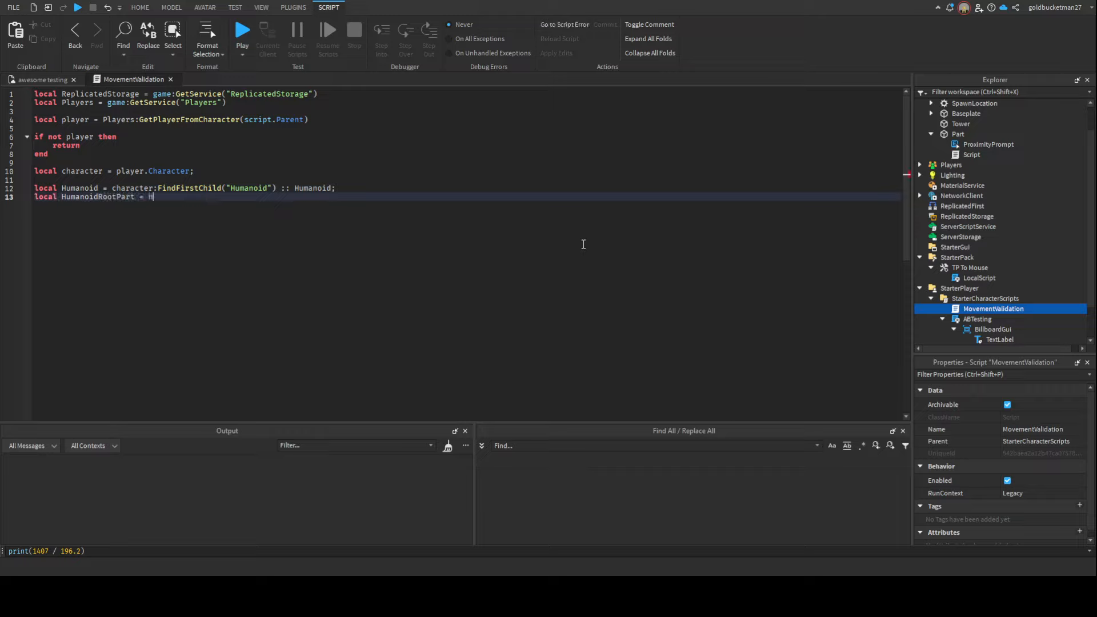
pyautogui.write('umanoid.Roor')
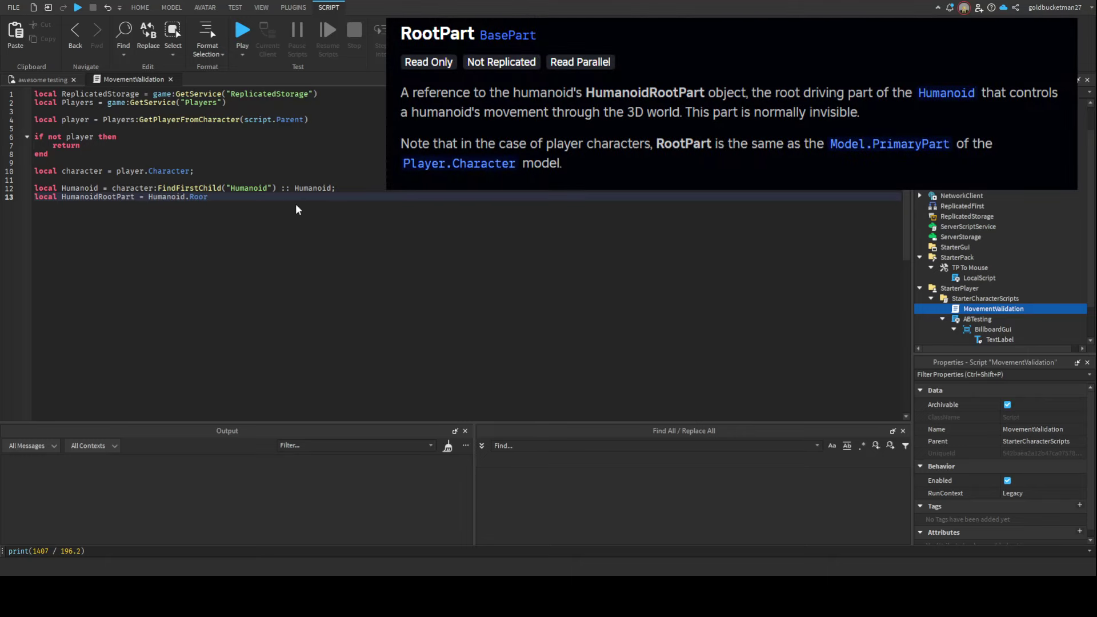
pyautogui.press('Tab')
pyautogui.write(':: H')
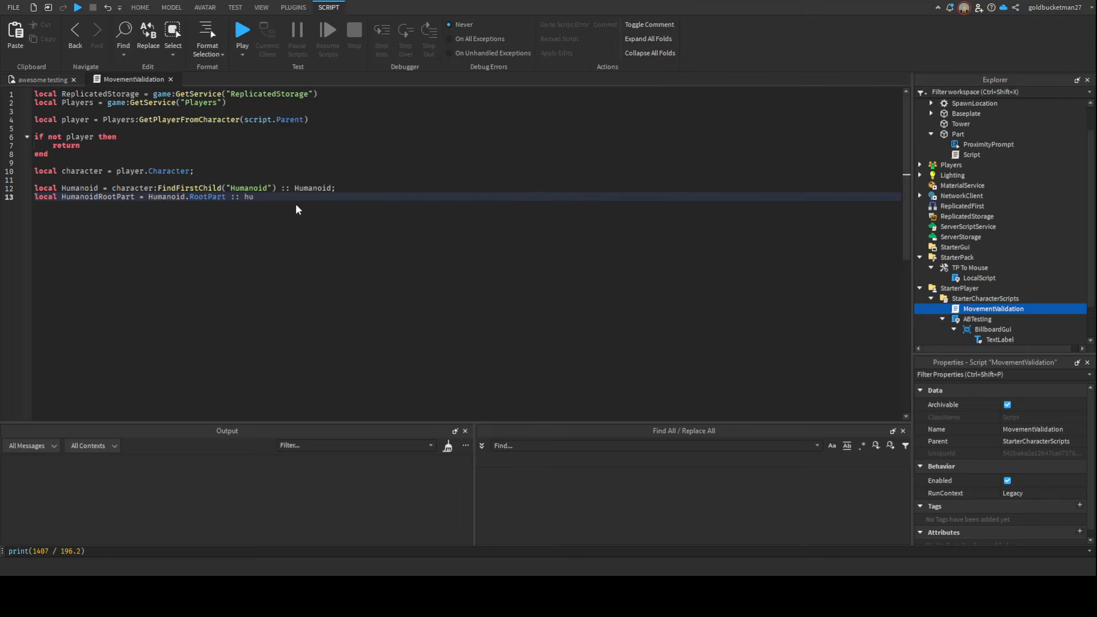
pyautogui.press('BackSpace')
pyautogui.write('B')
pyautogui.press('Tab')
pyautogui.write(';')
pyautogui.press('Return')
pyautogui.press('Return')
pyautogui.write('c')
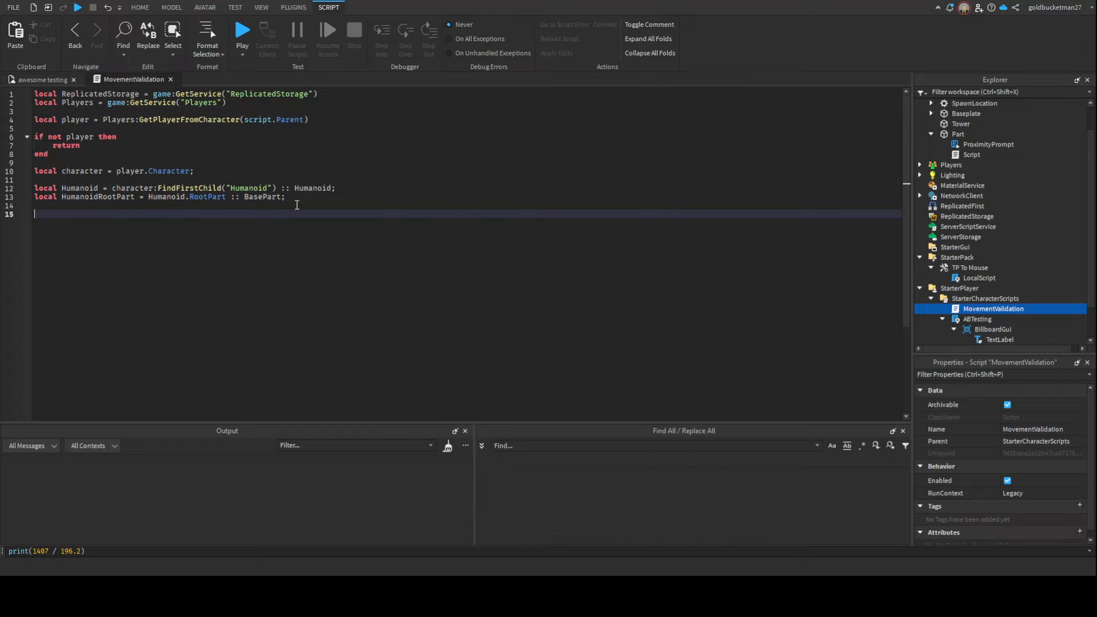
pyautogui.write('character:Se')
# Store HumanoidRootPart.CFrame in a LastRecordedCFrame attribute with SetAttribute
pyautogui.press('Tab')
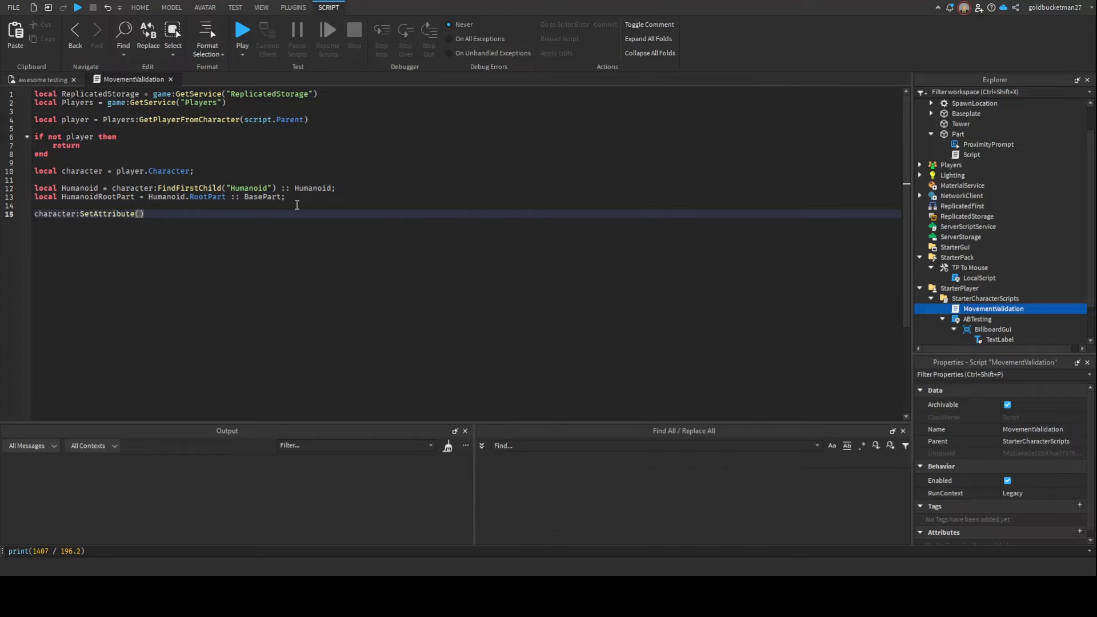
pyautogui.write('"LastR')
pyautogui.write('ecordedCFrame", Hu')
pyautogui.write('m')
pyautogui.press('Tab')
pyautogui.write('.C')
pyautogui.press('Tab')
pyautogui.press('End')
pyautogui.press('Return')
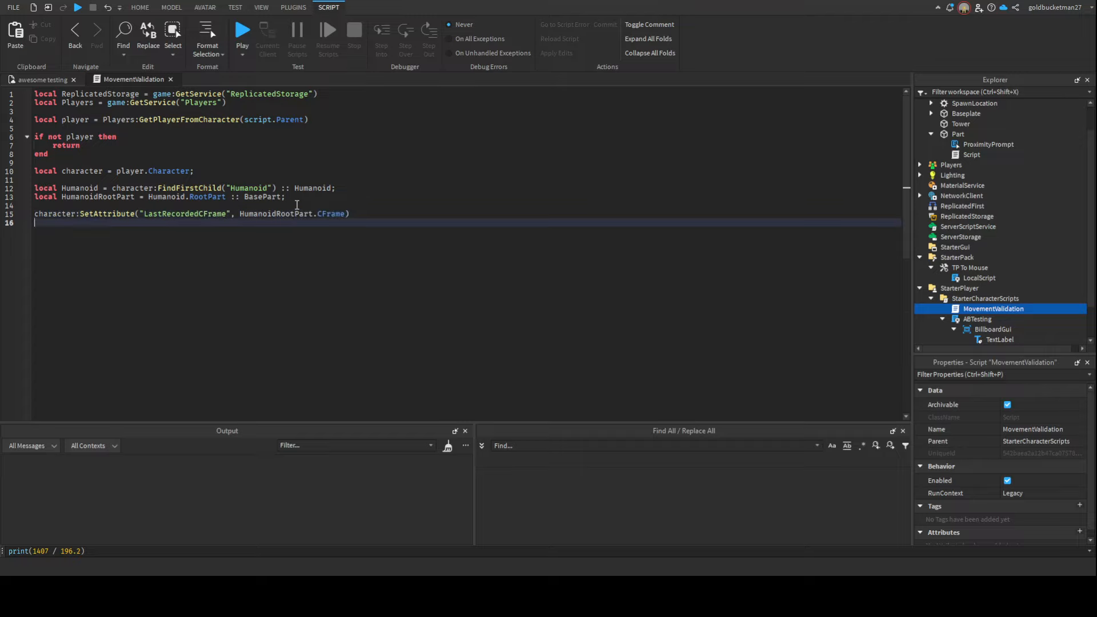
# Declare RunService at the top and connect an empty Heartbeat handler at the end
pyautogui.click(343, 94)
pyautogui.press('Return')
pyautogui.write('loca')
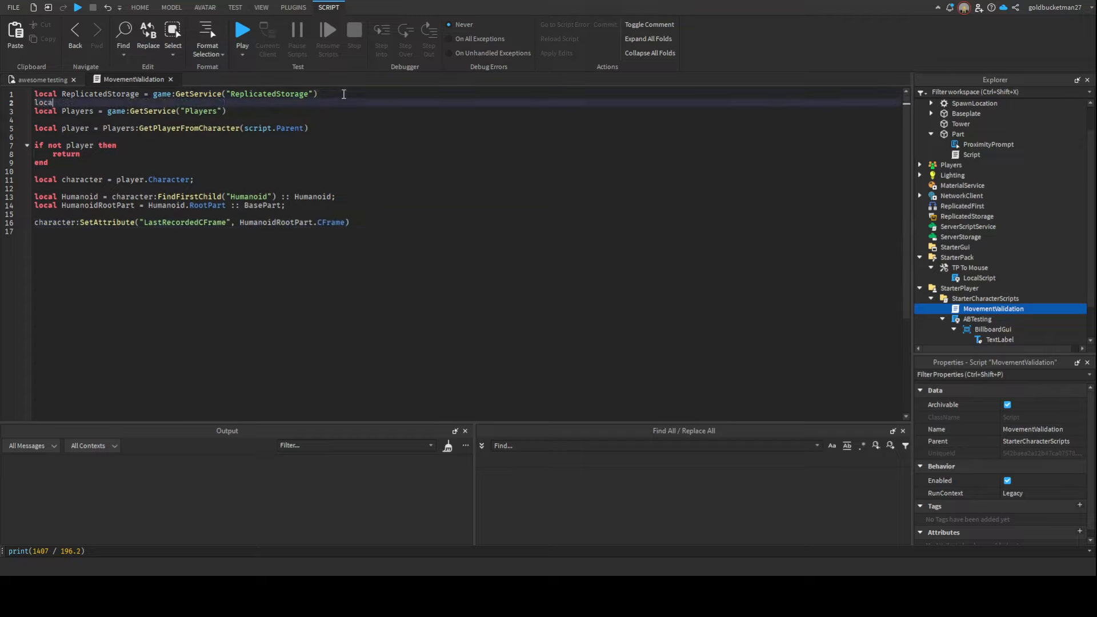
pyautogui.write('l RunService = game:Ge')
pyautogui.write('tService("RunService')
pyautogui.click(562, 301)
pyautogui.press('Return')
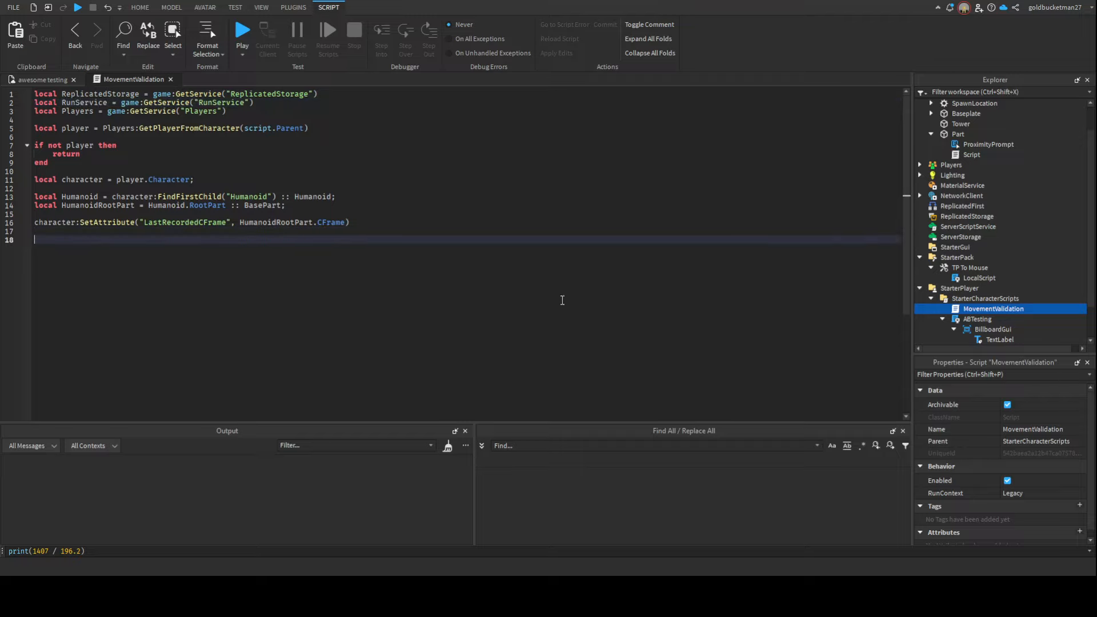
pyautogui.write('Ru')
pyautogui.press('Tab')
pyautogui.write('.Nea')
pyautogui.press('Tab')
pyautogui.write(':Connect(function()')
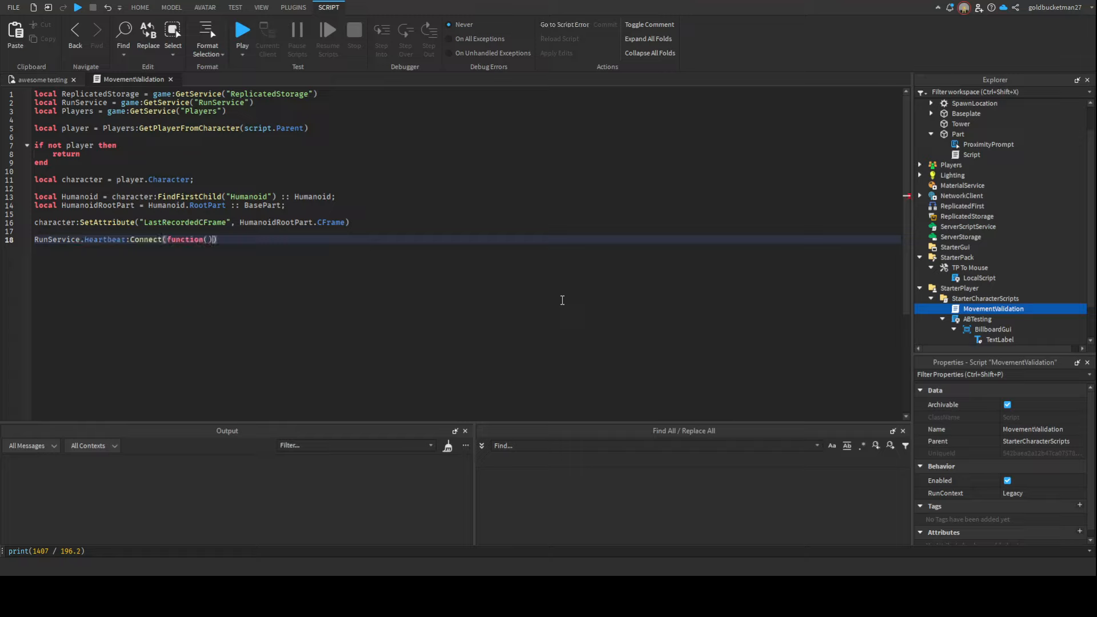
pyautogui.press('Return')
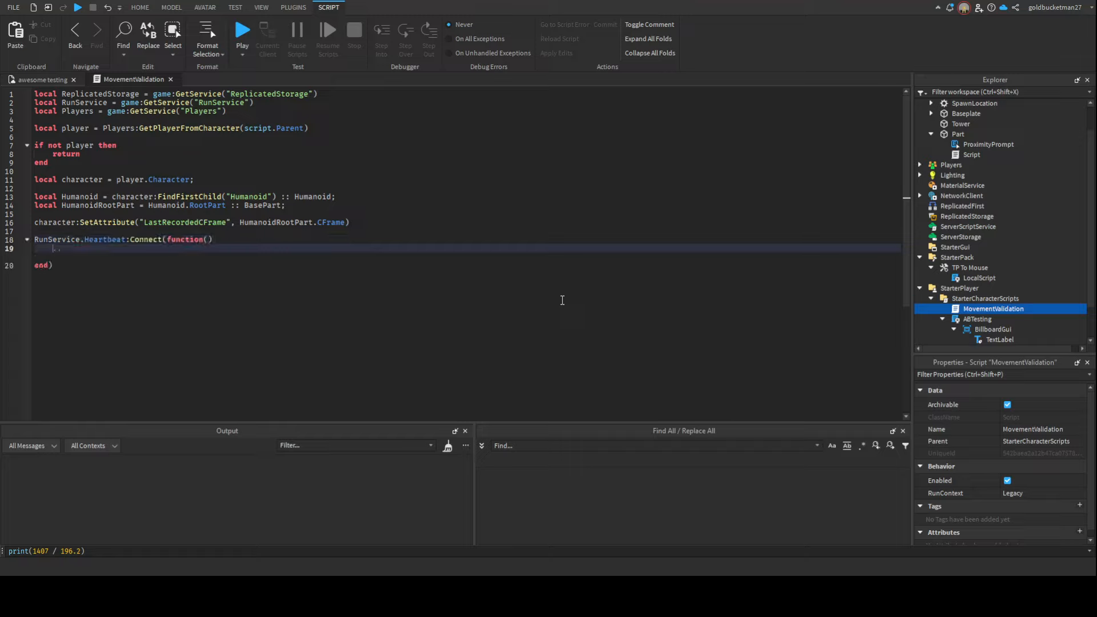
pyautogui.write('local lastRecor')
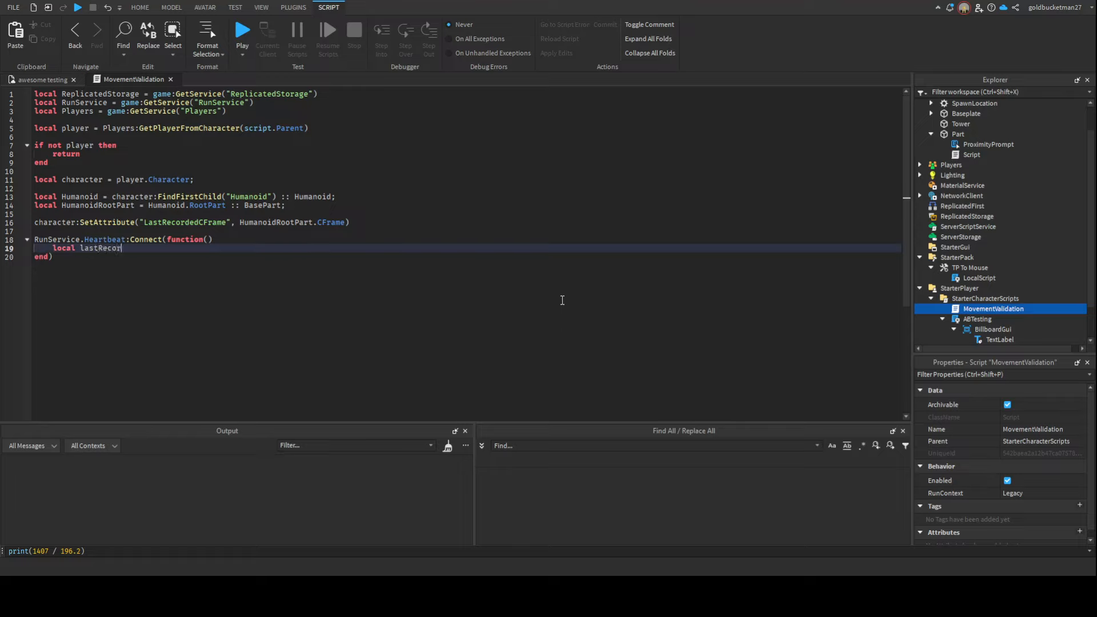
pyautogui.write('dedCFrame = character:G')
pyautogui.write('etAttribute("LastRecordedC')
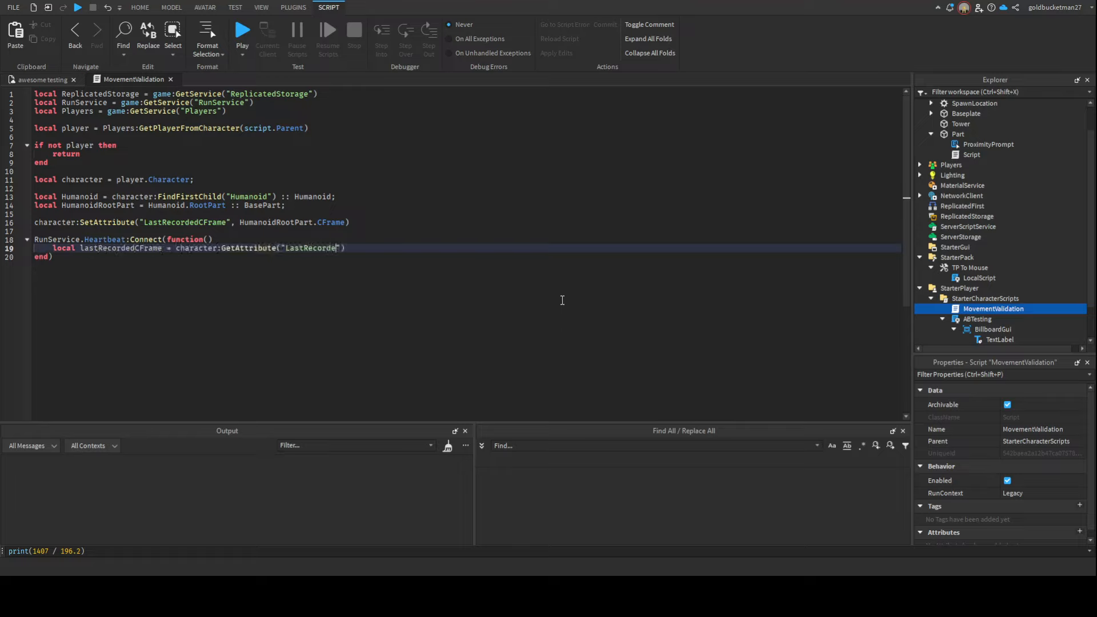
pyautogui.write('Frame");')
# In Heartbeat, set CFrameDifference from the position subtraction and refresh LastRecordedCFrame
pyautogui.press('Return')
pyautogui.press('Return')
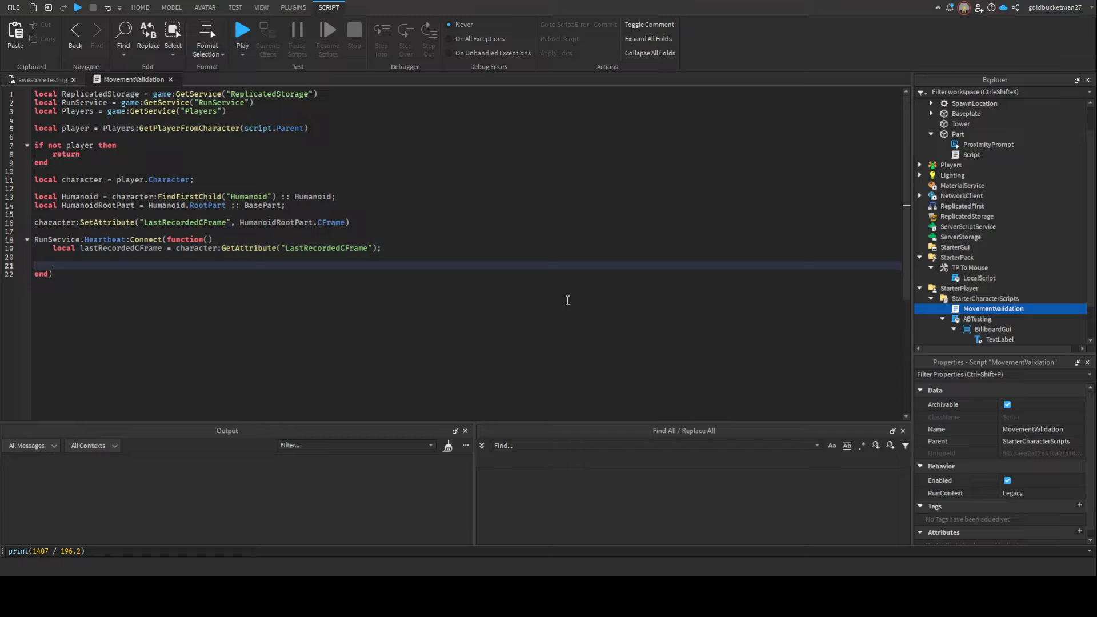
pyautogui.write('character:')
pyautogui.write('SetAttribute("CFrameDifference", lastr')
pyautogui.press('Tab')
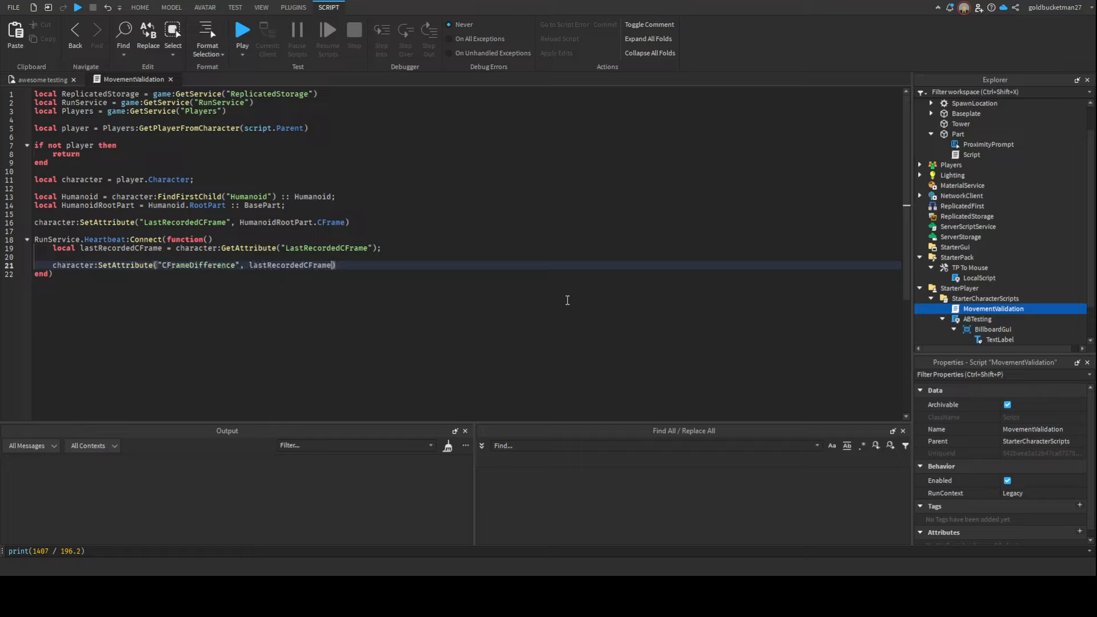
pyautogui.press('BackSpace')
pyautogui.press('BackSpace')
pyautogui.press('BackSpace')
pyautogui.press('BackSpace')
pyautogui.press('BackSpace')
pyautogui.press('BackSpace')
pyautogui.write('(hu')
pyautogui.press('Tab')
pyautogui.write('.Po')
pyautogui.write('sition - lastRecor')
pyautogui.press('Tab')
pyautogui.write('.Po')
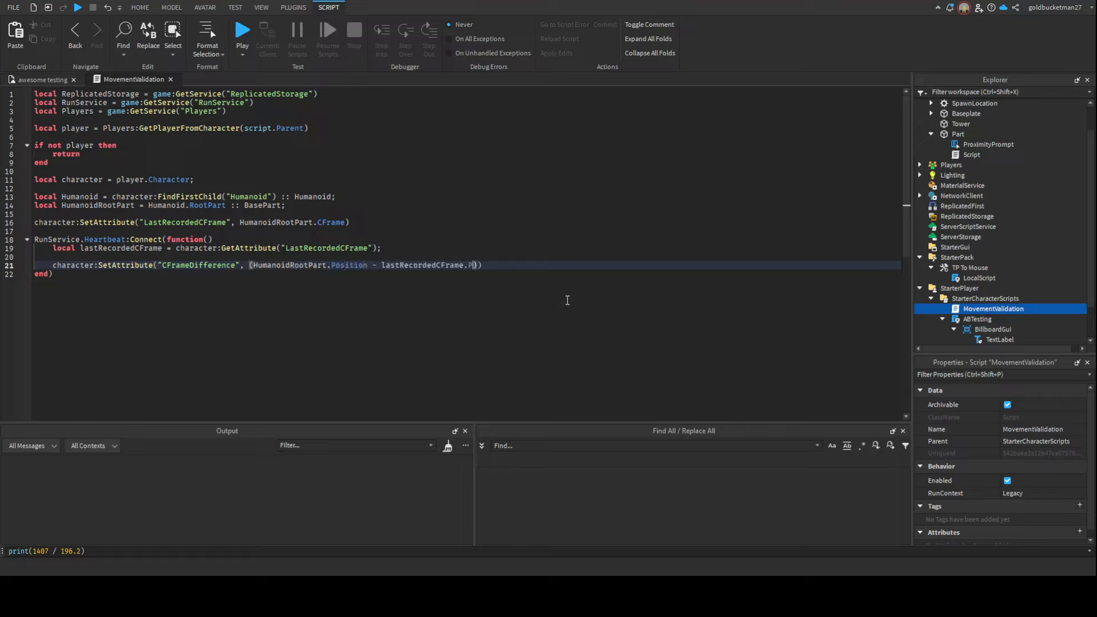
pyautogui.write('sition')
pyautogui.press('End')
pyautogui.press('Return')
pyautogui.write('character:S')
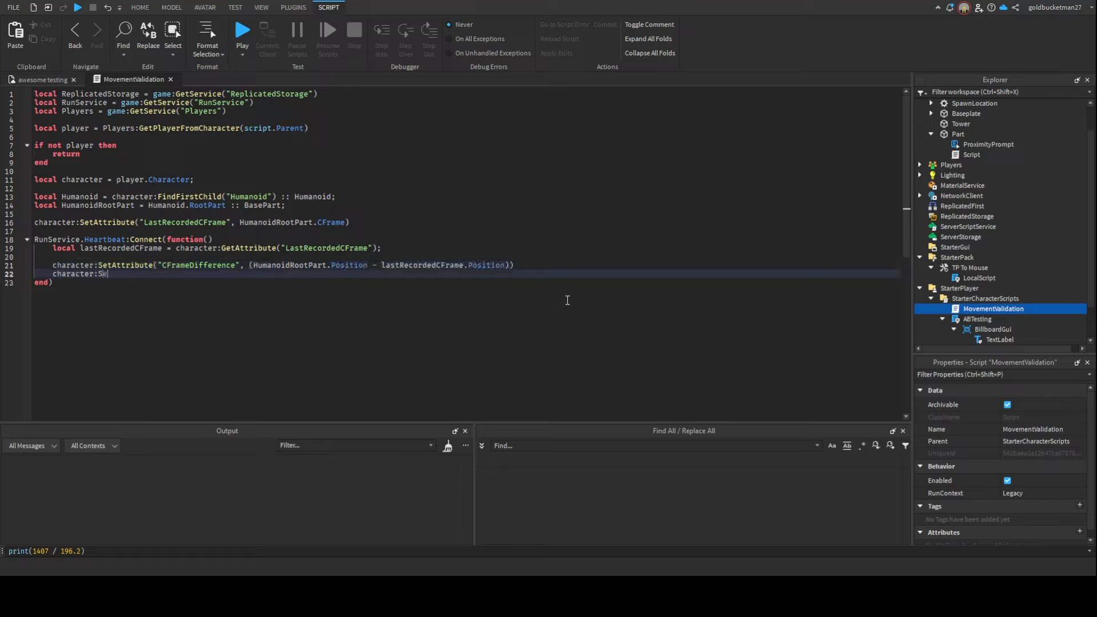
pyautogui.press('Tab')
pyautogui.write('("LastRecord')
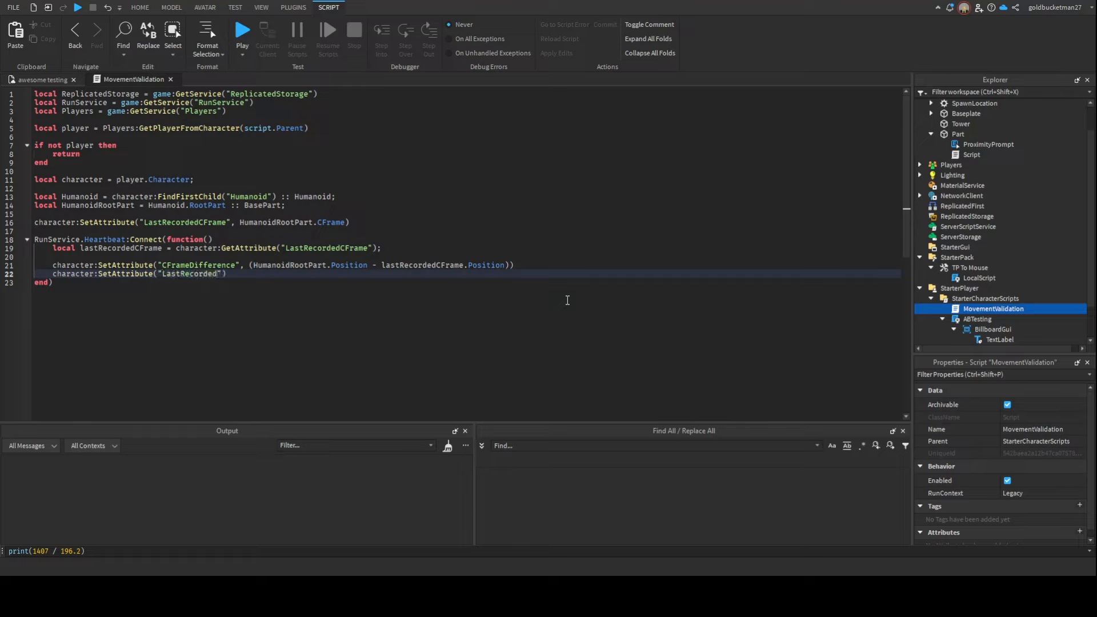
pyautogui.write('Frame", Hum')
pyautogui.press('Tab')
pyautogui.write('CFr')
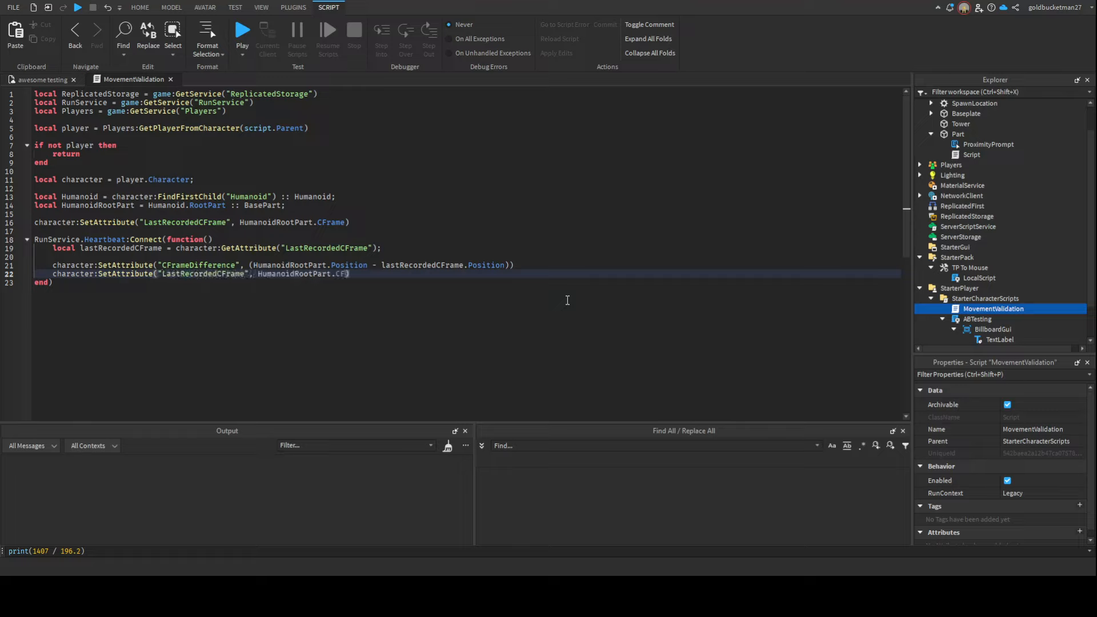
pyautogui.write('ame')
pyautogui.click(26, 80)
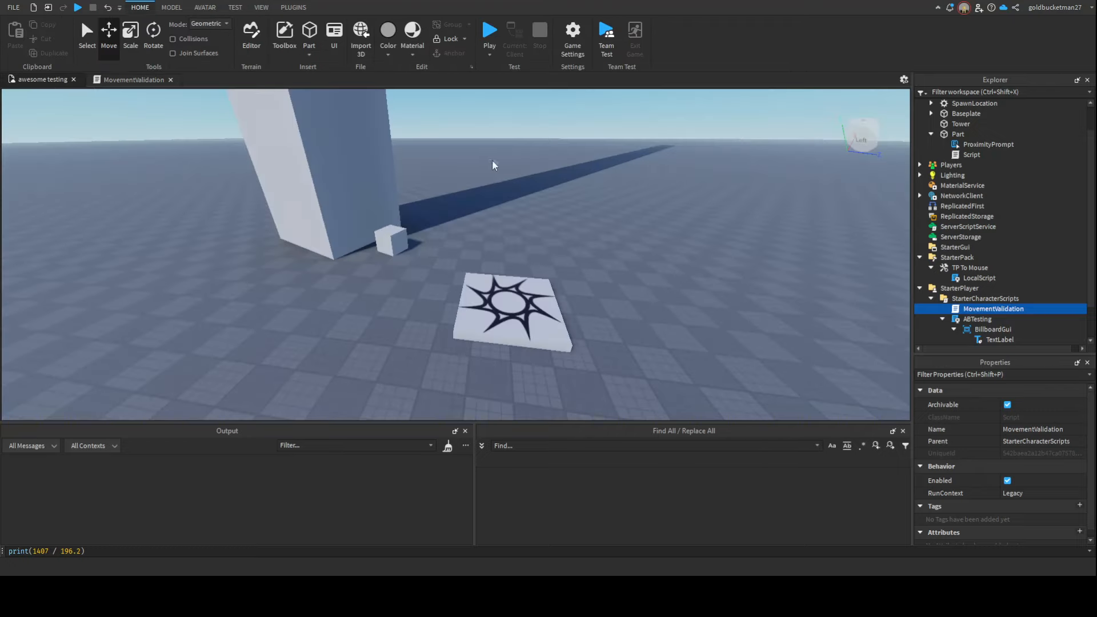
# Run a quick playtest, then append .Magnitude to the CFrameDifference expression and clear the output
pyautogui.click(490, 33)
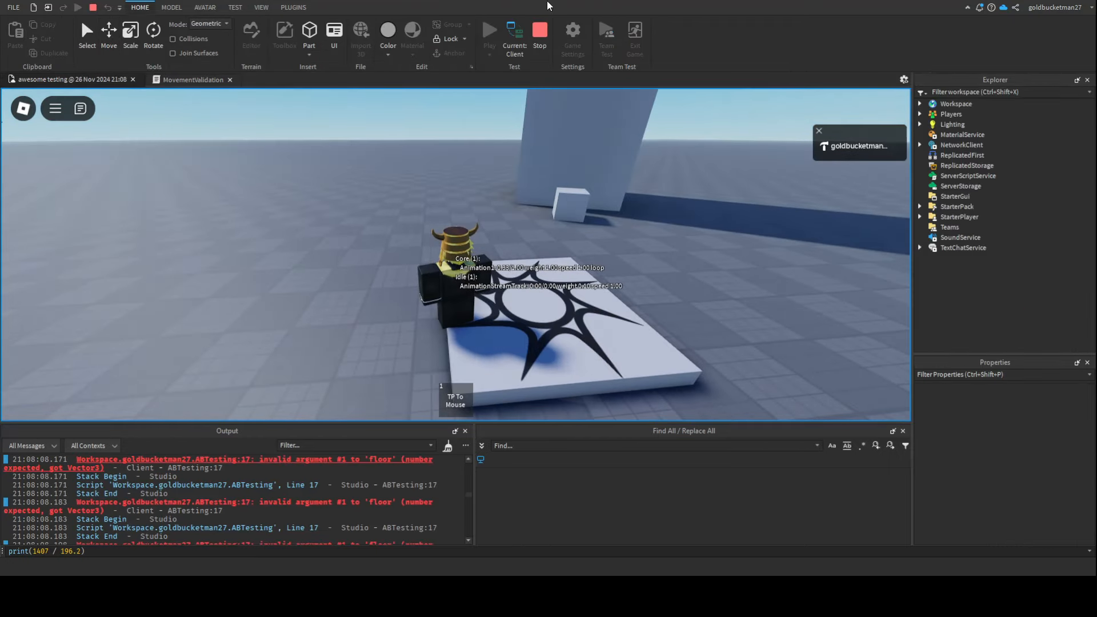
pyautogui.click(539, 32)
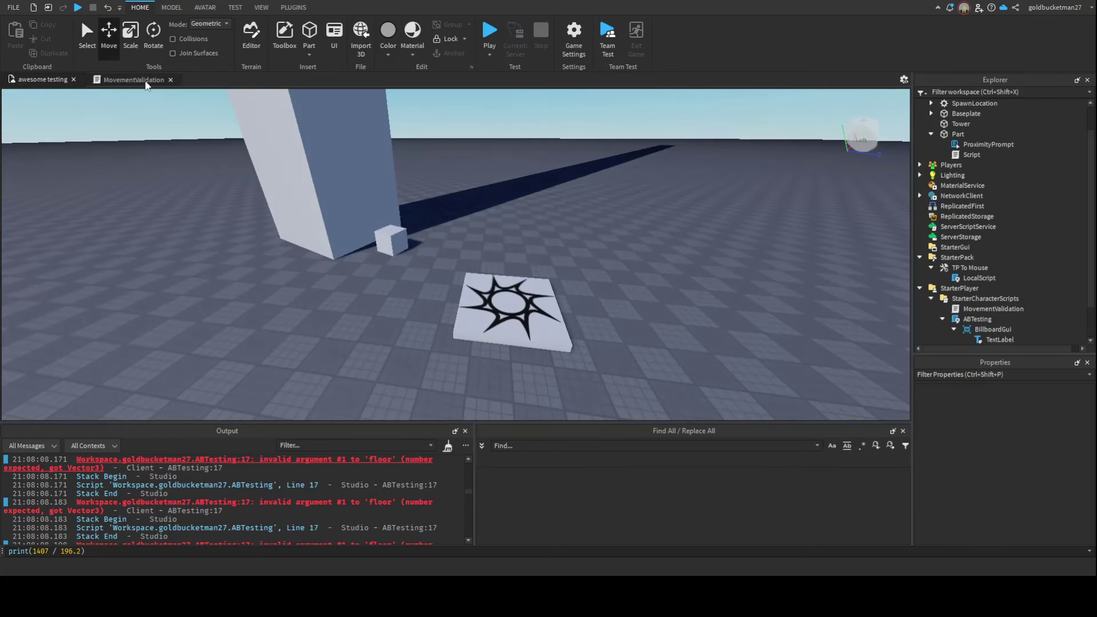
pyautogui.click(133, 79)
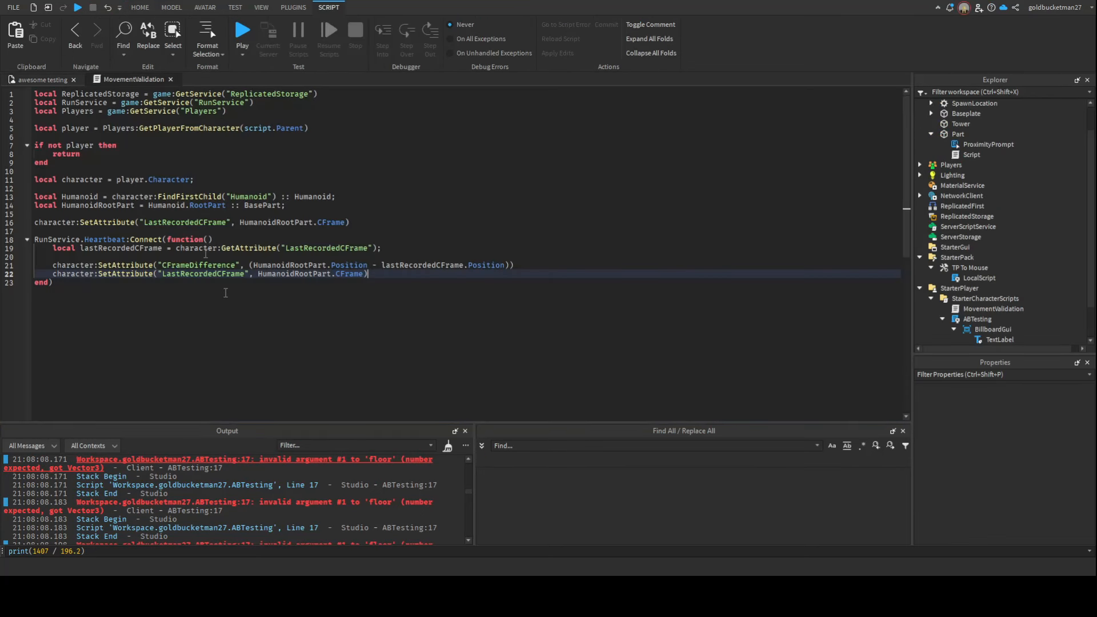
pyautogui.click(507, 268)
pyautogui.write('.Magnitude')
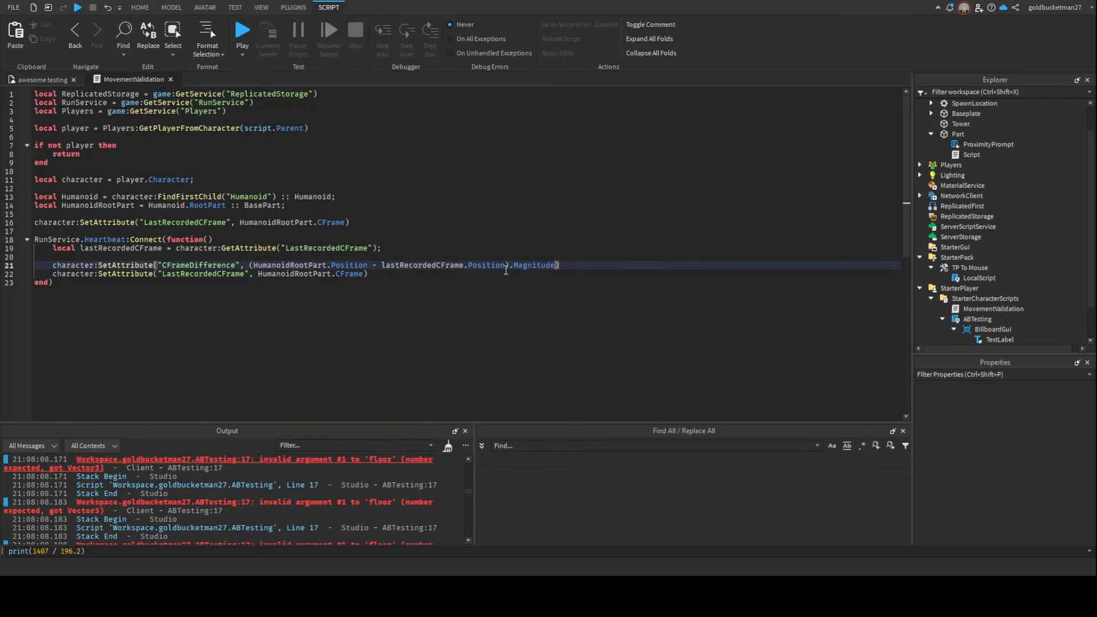
pyautogui.click(448, 446)
pyautogui.click(52, 78)
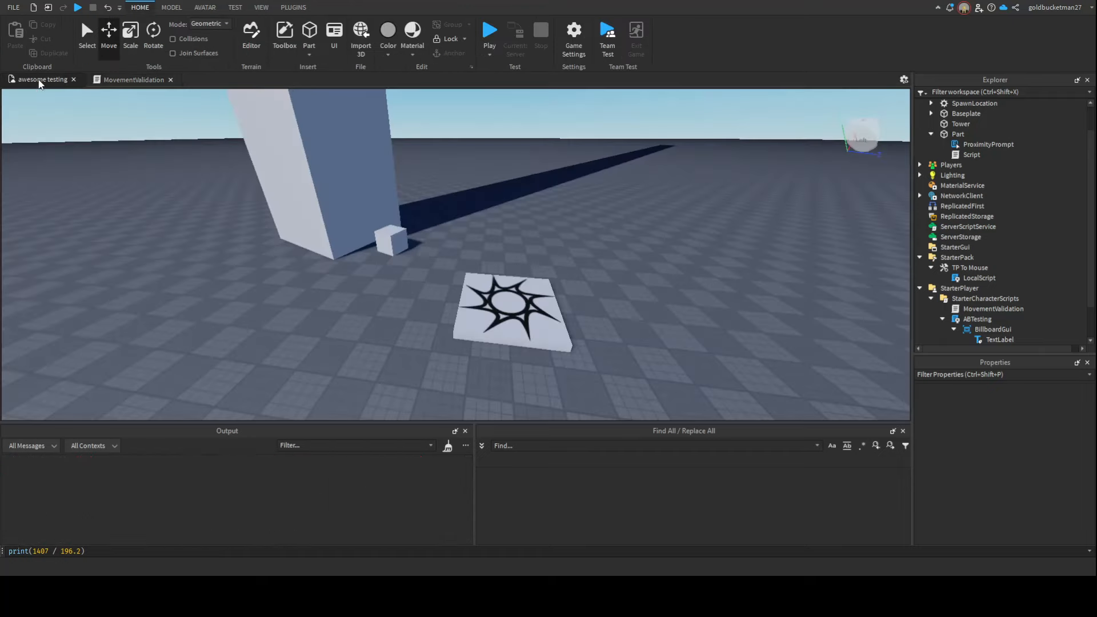
pyautogui.click(489, 32)
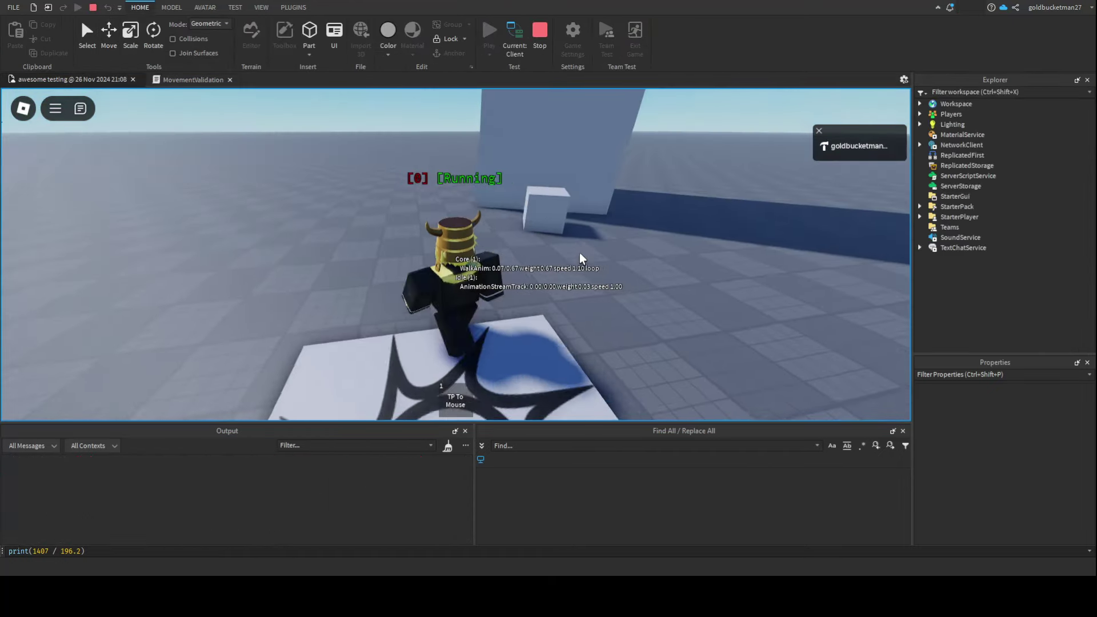
pyautogui.moveTo(580, 258)
pyautogui.mouseDown(button='right')
pyautogui.moveTo(423, 196)
pyautogui.moveTo(425, 222)
pyautogui.mouseUp(button='right')
pyautogui.press('space')
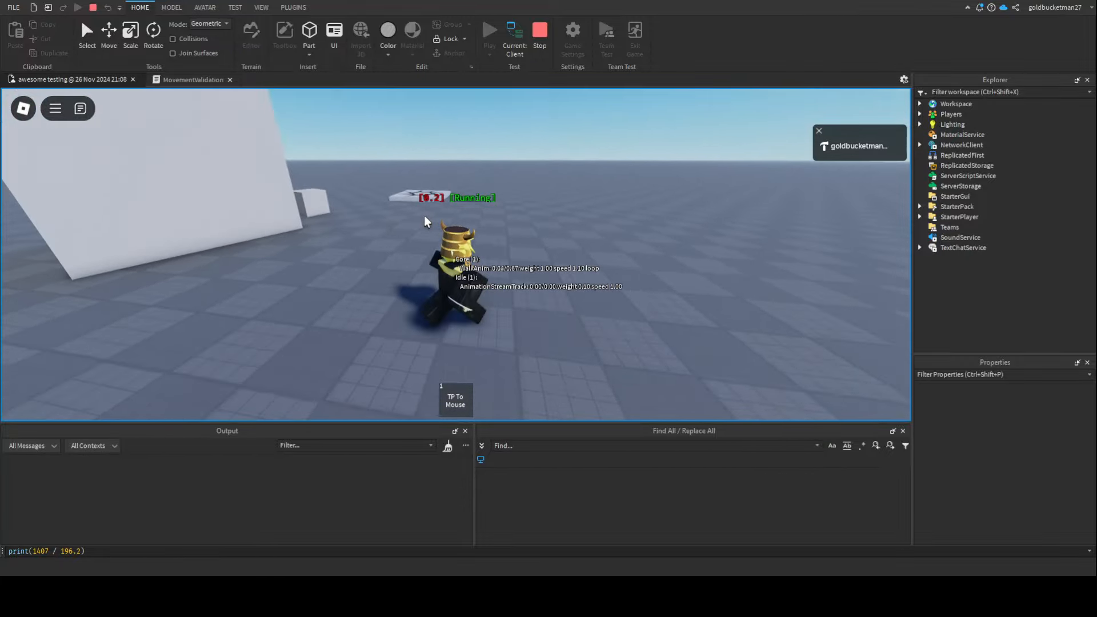
pyautogui.moveTo(424, 223); pyautogui.dragTo(425, 222, button='right')
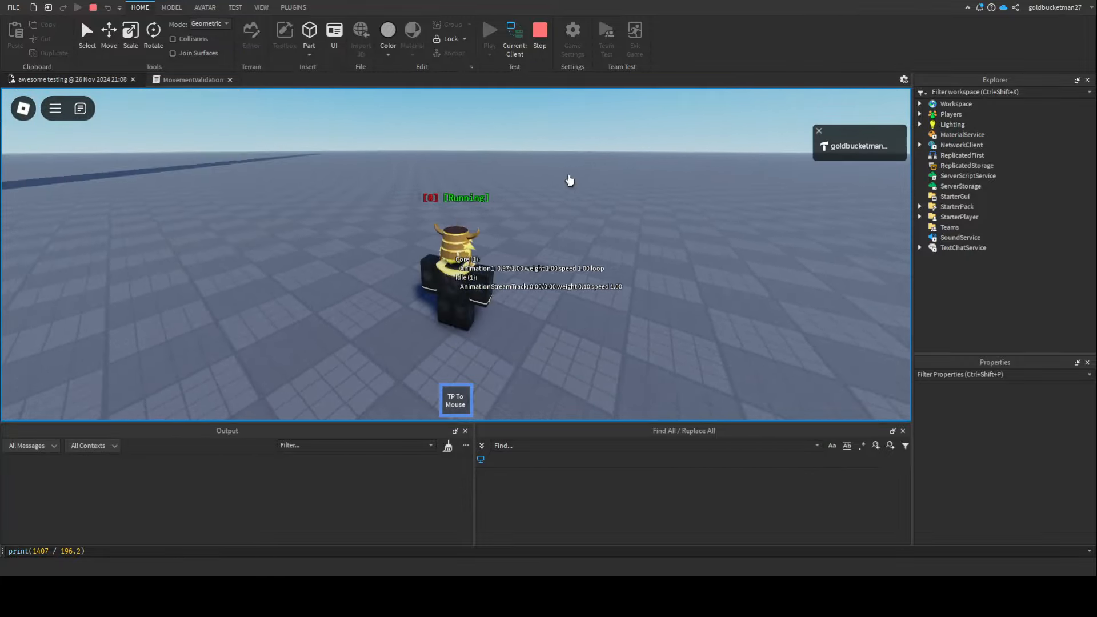
pyautogui.moveTo(624, 216)
pyautogui.mouseDown(button='right')
pyautogui.moveTo(480, 181)
pyautogui.moveTo(560, 168)
pyautogui.moveTo(528, 188)
pyautogui.moveTo(645, 192)
pyautogui.mouseUp(button='right')
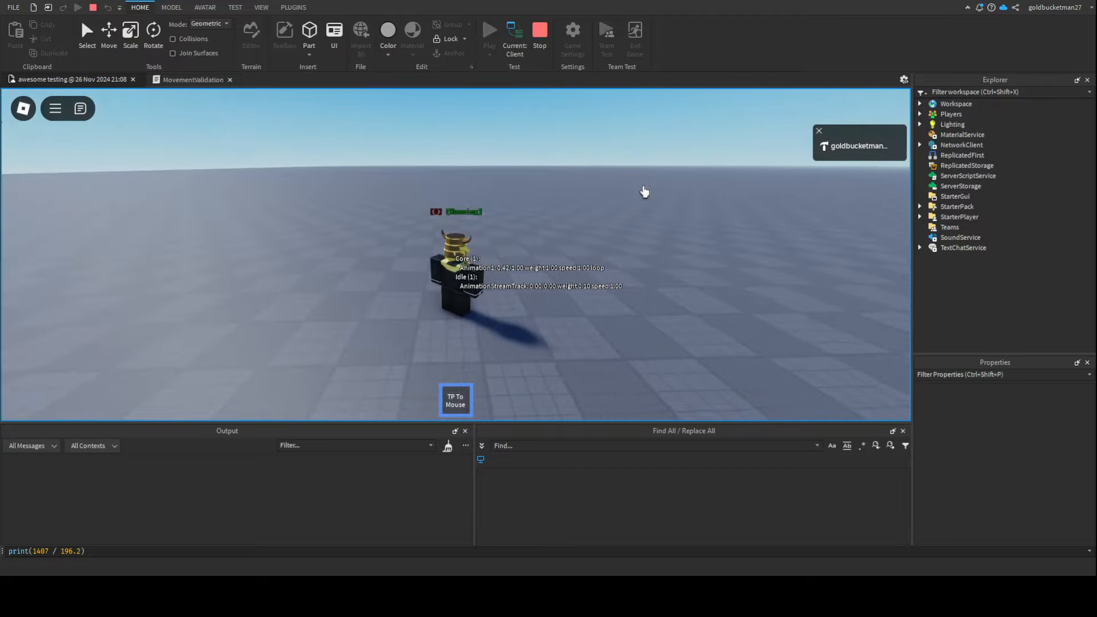
pyautogui.moveTo(646, 192); pyautogui.dragTo(518, 226, button='right')
pyautogui.scroll(2, 481, 206)
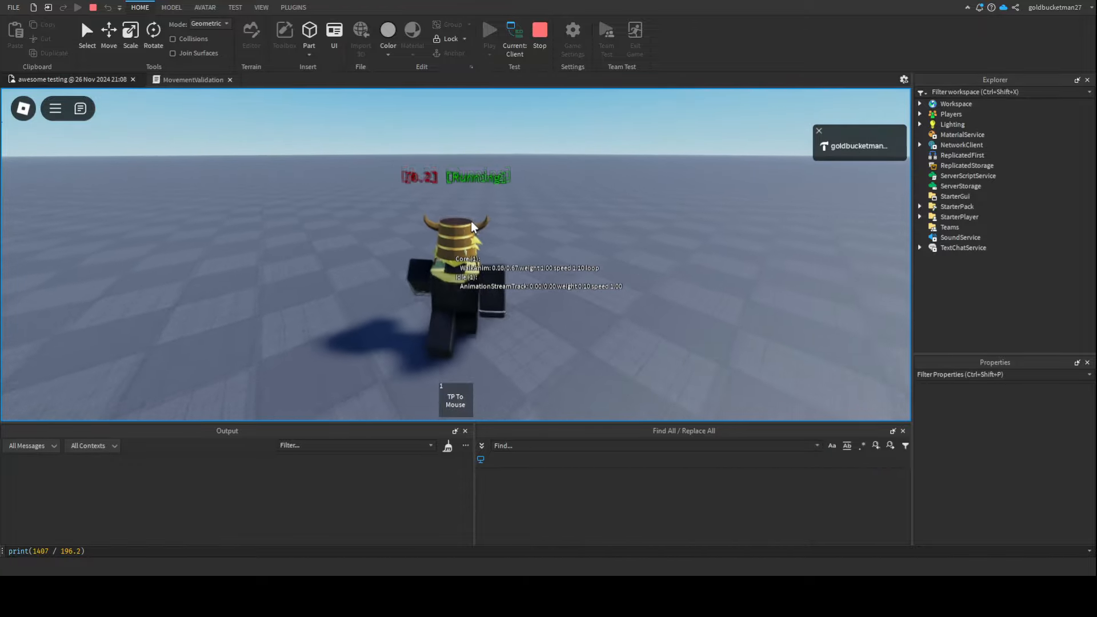
pyautogui.scroll(3, 429, 181)
pyautogui.scroll(2, 389, 160)
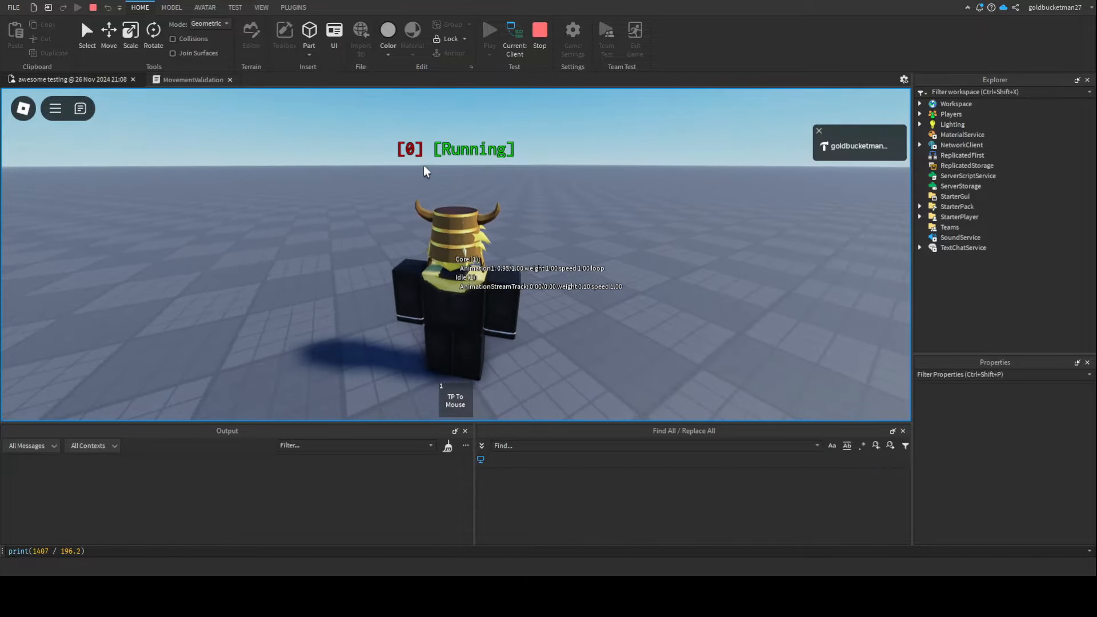
pyautogui.moveTo(403, 168)
pyautogui.mouseDown(button='right')
pyautogui.moveTo(490, 196)
pyautogui.moveTo(452, 185)
pyautogui.moveTo(566, 70)
pyautogui.mouseUp(button='right')
pyautogui.click(539, 35)
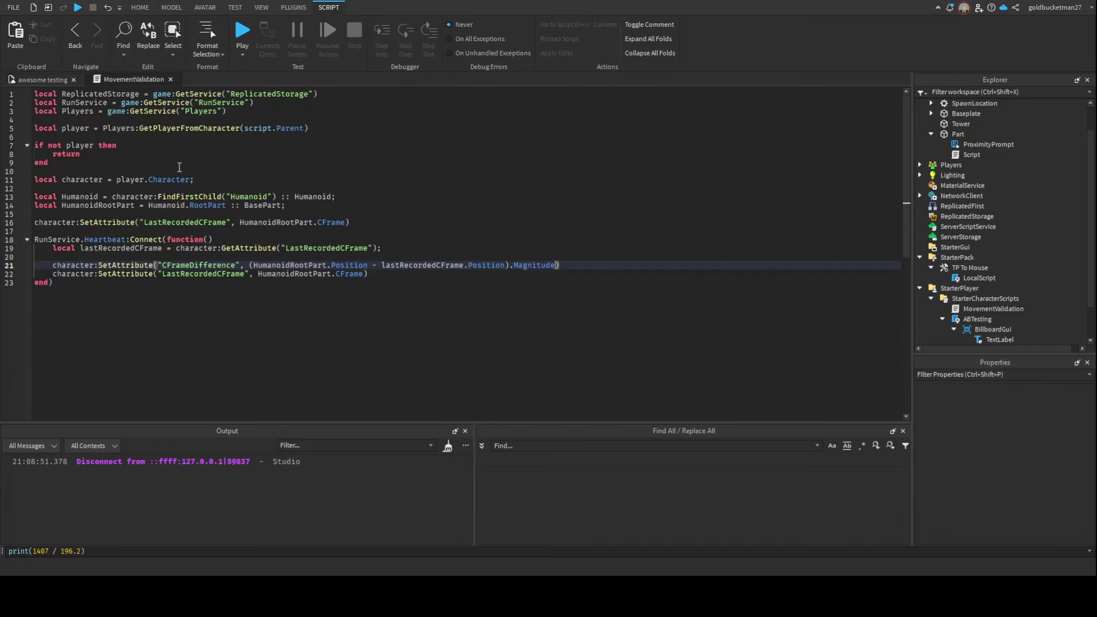
pyautogui.scroll(-1, 179, 167)
# Add blank lines after the lastRecordedCFrame lookup, glancing at the tower in the viewport between
pyautogui.click(389, 220)
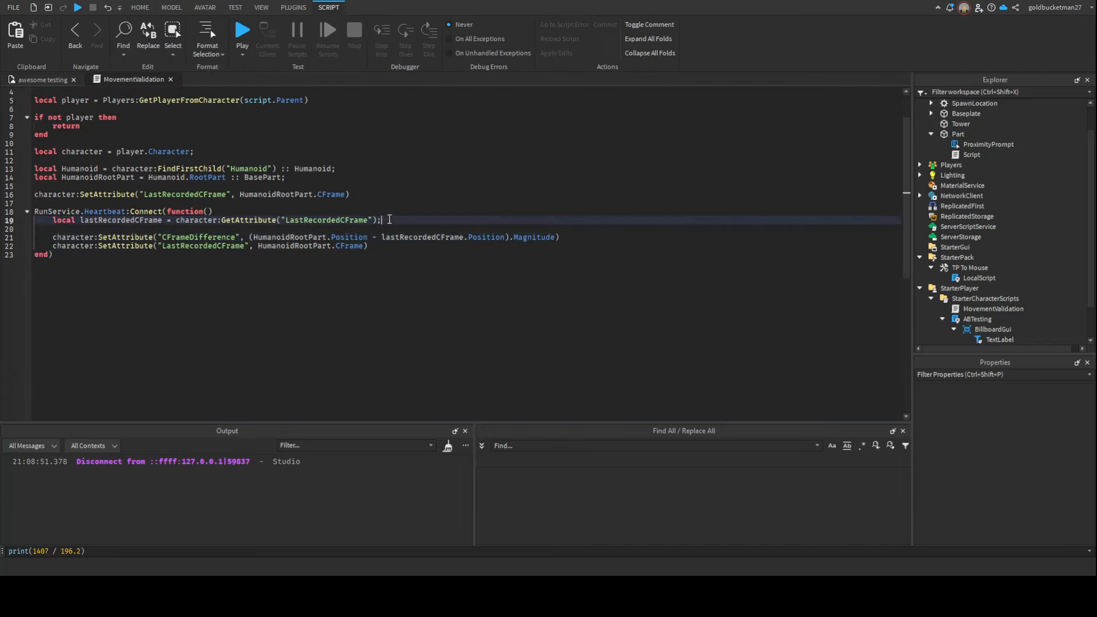
pyautogui.press('Return')
pyautogui.press('Return')
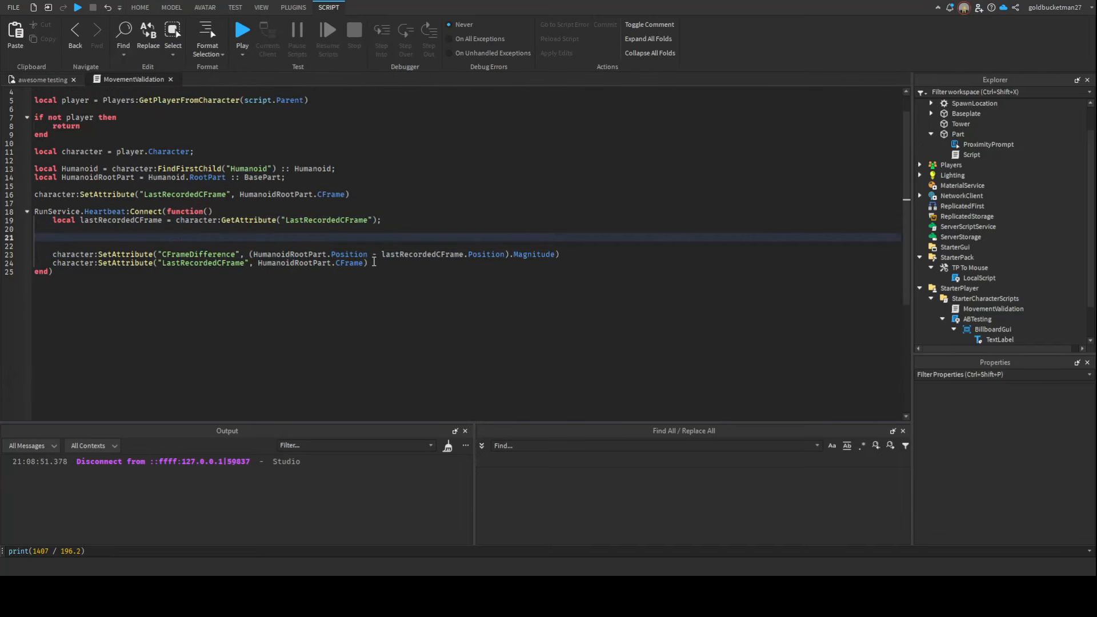
pyautogui.click(43, 78)
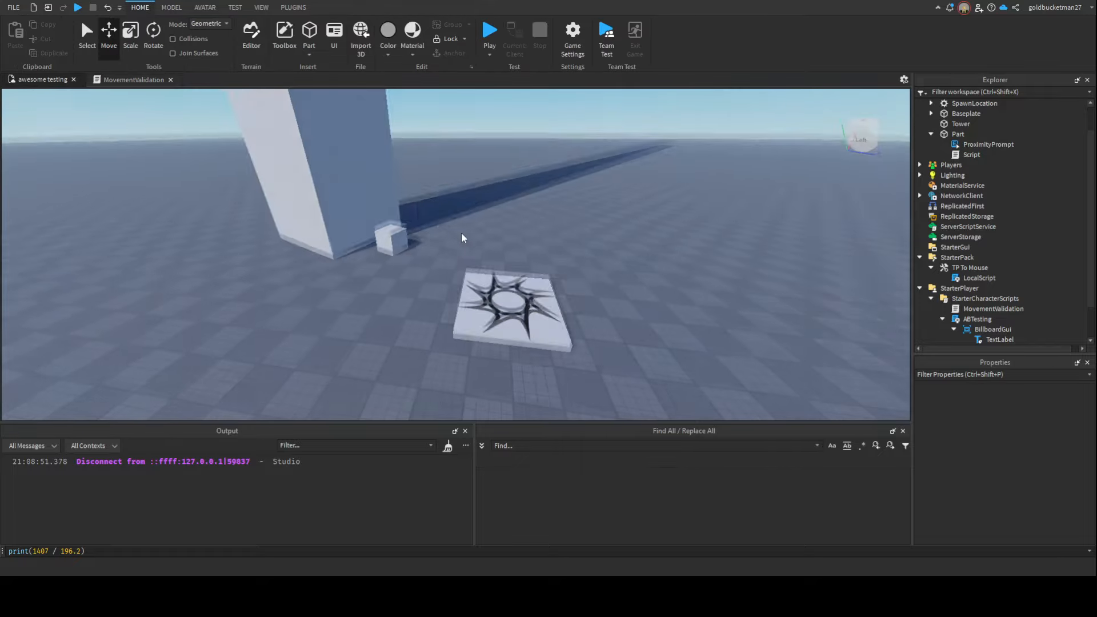
pyautogui.moveTo(462, 238)
pyautogui.mouseDown(button='right')
pyautogui.moveTo(529, 238)
pyautogui.moveTo(483, 310)
pyautogui.mouseUp(button='right')
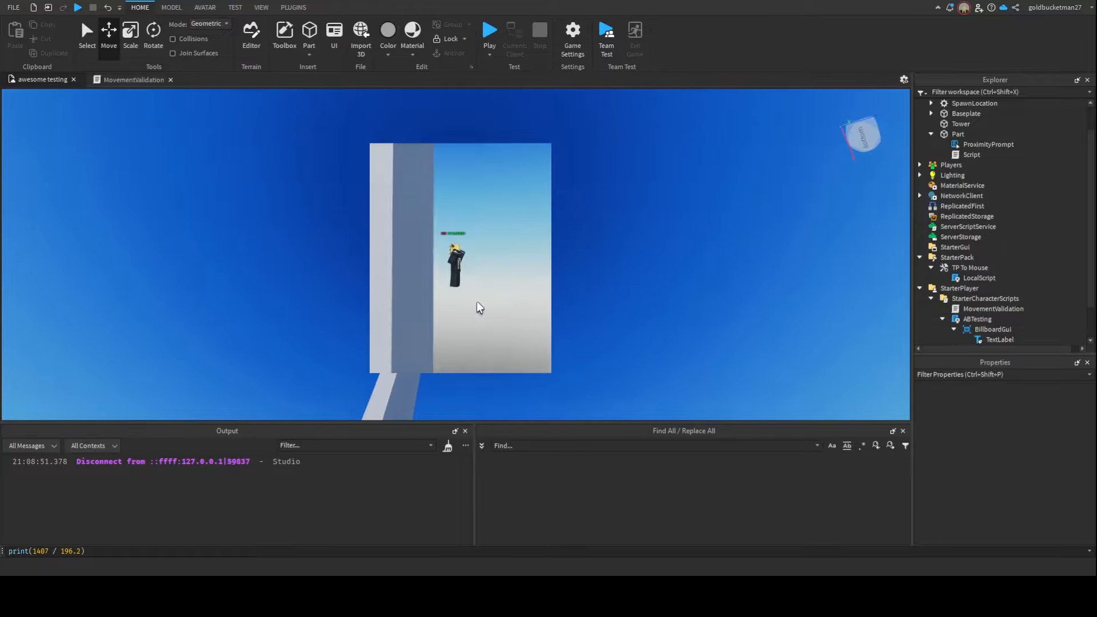
pyautogui.moveTo(480, 306)
pyautogui.mouseDown(button='right')
pyautogui.moveTo(452, 162)
pyautogui.moveTo(478, 196)
pyautogui.moveTo(481, 263)
pyautogui.mouseUp(button='right')
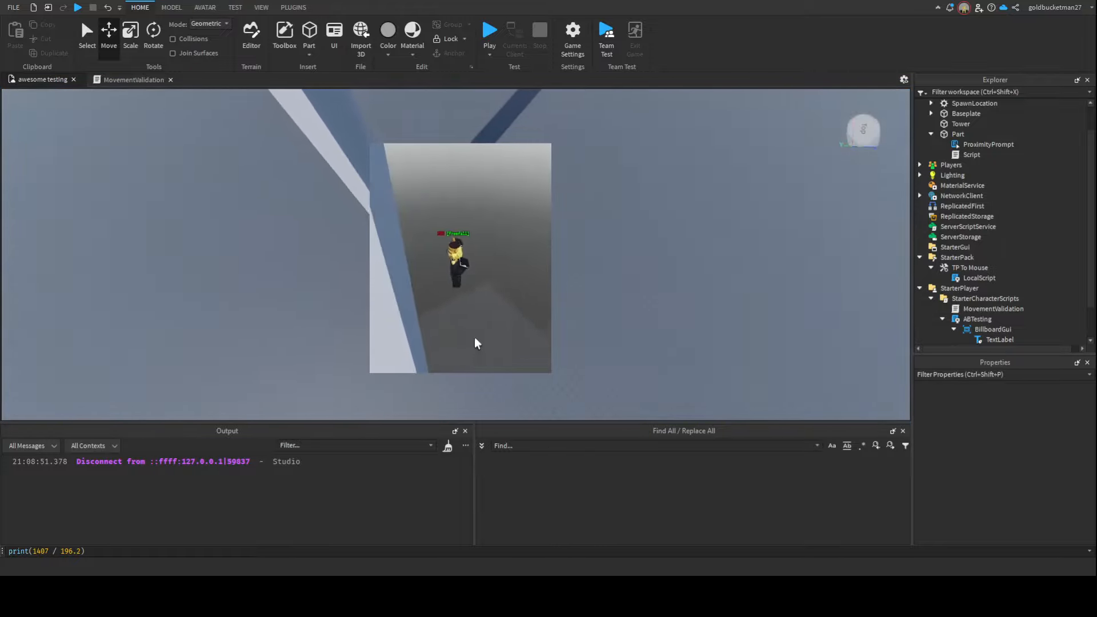
pyautogui.moveTo(477, 350)
pyautogui.mouseDown(button='right')
pyautogui.moveTo(458, 268)
pyautogui.moveTo(466, 209)
pyautogui.moveTo(489, 282)
pyautogui.mouseUp(button='right')
pyautogui.click(133, 79)
pyautogui.write('local XZVec')
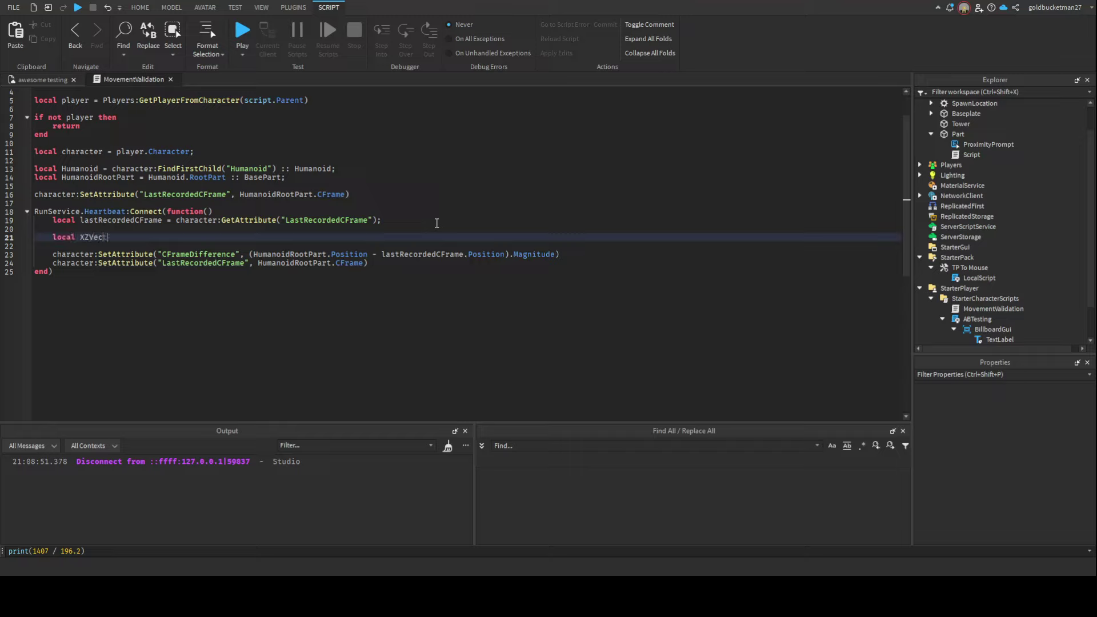
pyautogui.write('tor = V')
pyautogui.write('ector3.new')
pyautogui.write('(HumanoidRootPart.Posi')
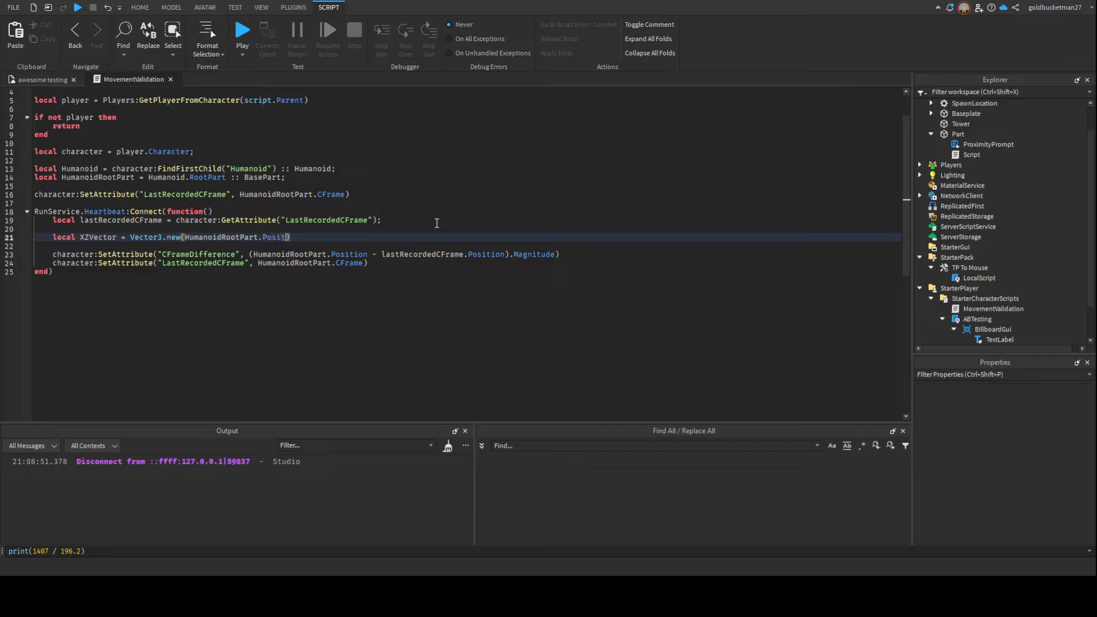
pyautogui.write('tion.X, ')
pyautogui.write('0, HumanoidRootPart.P')
pyautogui.write('osition.Z);')
# Build XZVector and recordedXZVector as Vector3.new(X, 0, Z) from the current and last recorded positions
pyautogui.press('Return')
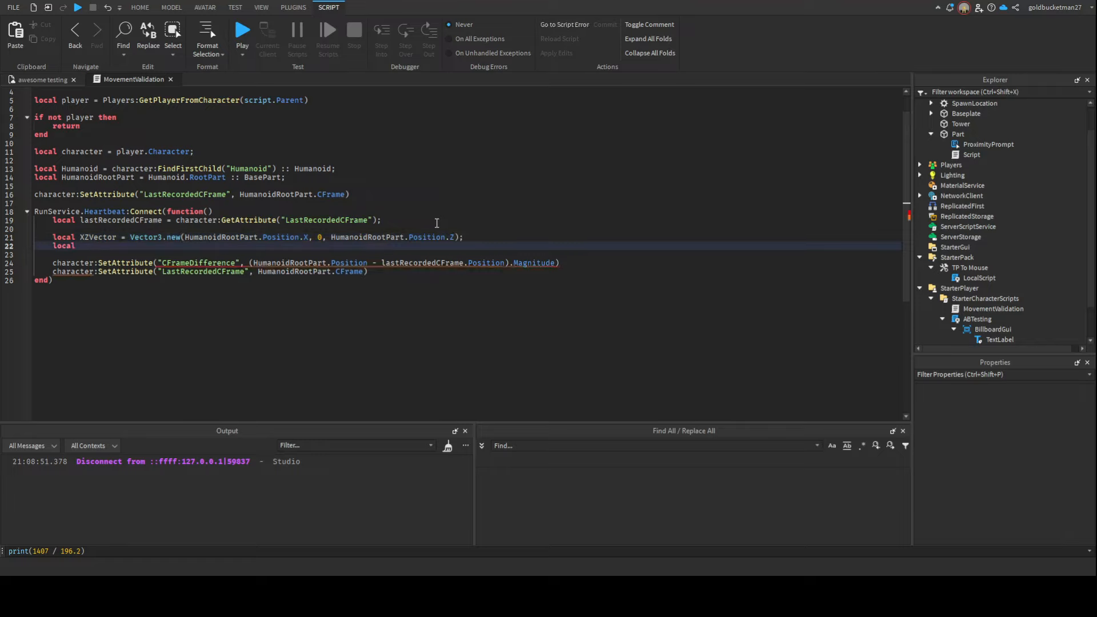
pyautogui.write('recor')
pyautogui.write('rded')
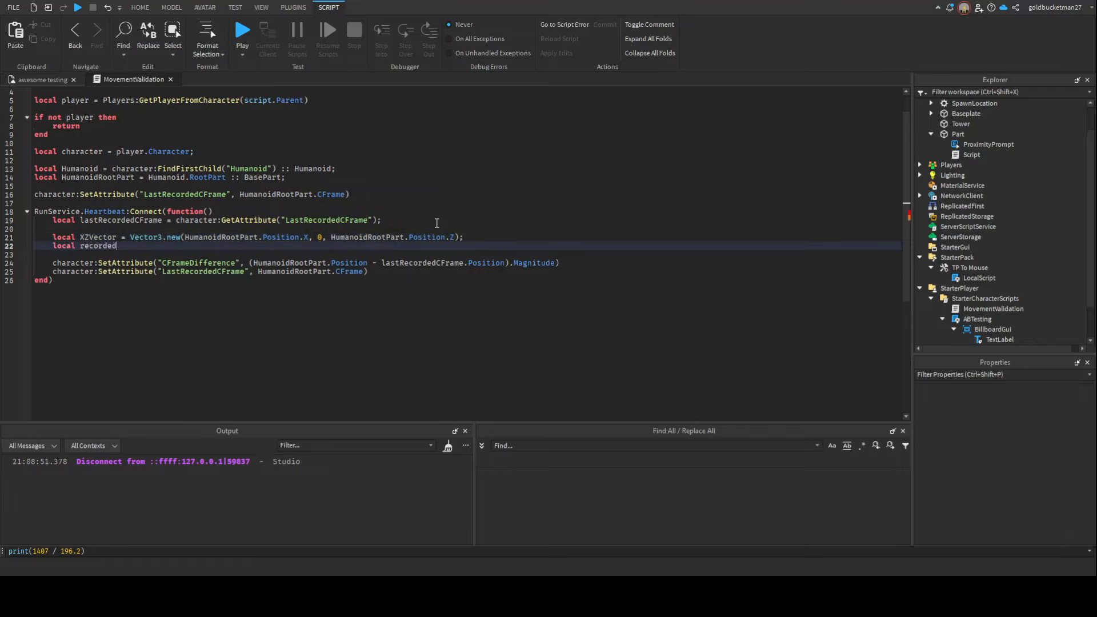
pyautogui.write('ctor = Vector3')
pyautogui.write('.new(hu')
pyautogui.press('Tab')
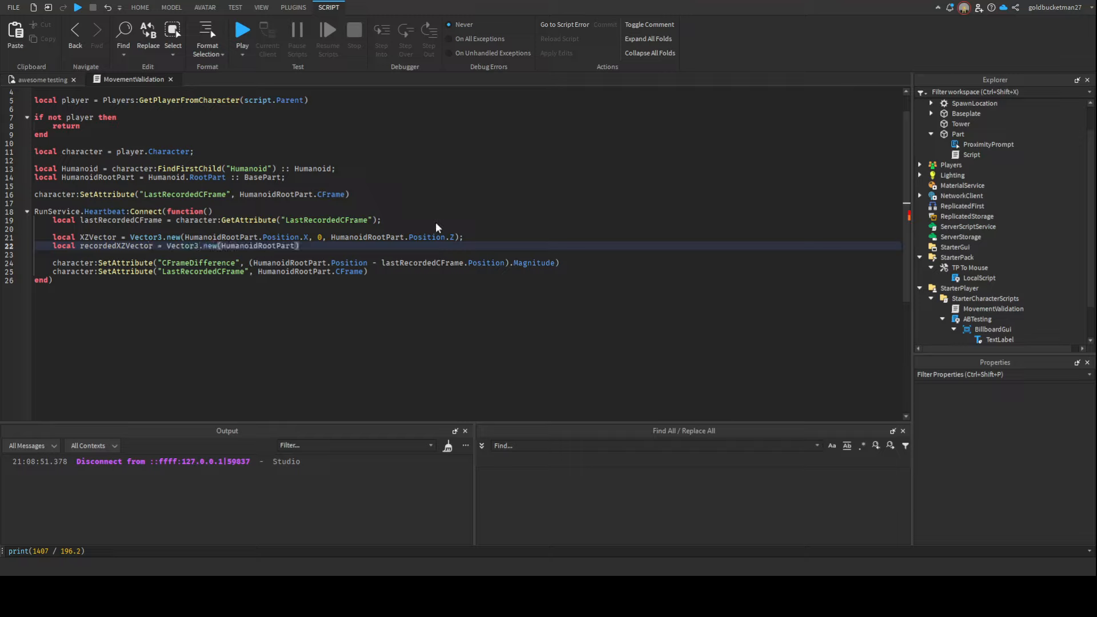
pyautogui.write('.Pos')
pyautogui.press('Tab')
pyautogui.press('BackSpace')
pyautogui.press('BackSpace')
pyautogui.press('BackSpace')
pyautogui.press('BackSpace')
pyautogui.press('BackSpace')
pyautogui.press('BackSpace')
pyautogui.press('BackSpace')
pyautogui.press('BackSpace')
pyautogui.press('BackSpace')
pyautogui.press('BackSpace')
pyautogui.write('last')
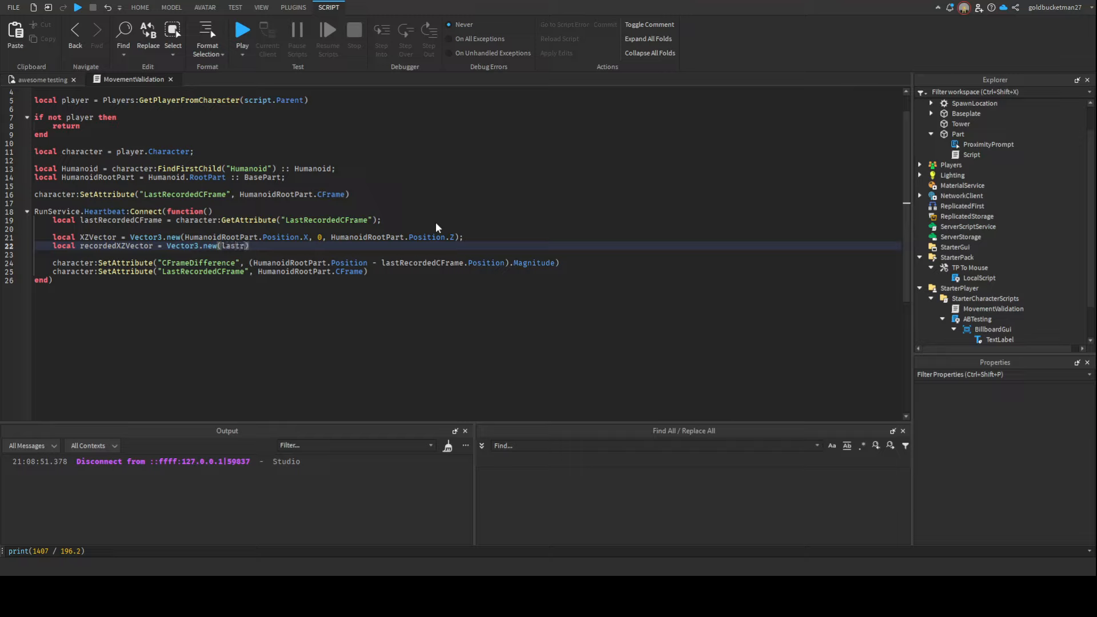
pyautogui.press('Tab')
pyautogui.write('.Pis')
pyautogui.press('BackSpace')
pyautogui.press('BackSpace')
pyautogui.write('os')
pyautogui.press('Tab')
pyautogui.write('.X, 0, last')
pyautogui.press('Tab')
pyautogui.write('.Z')
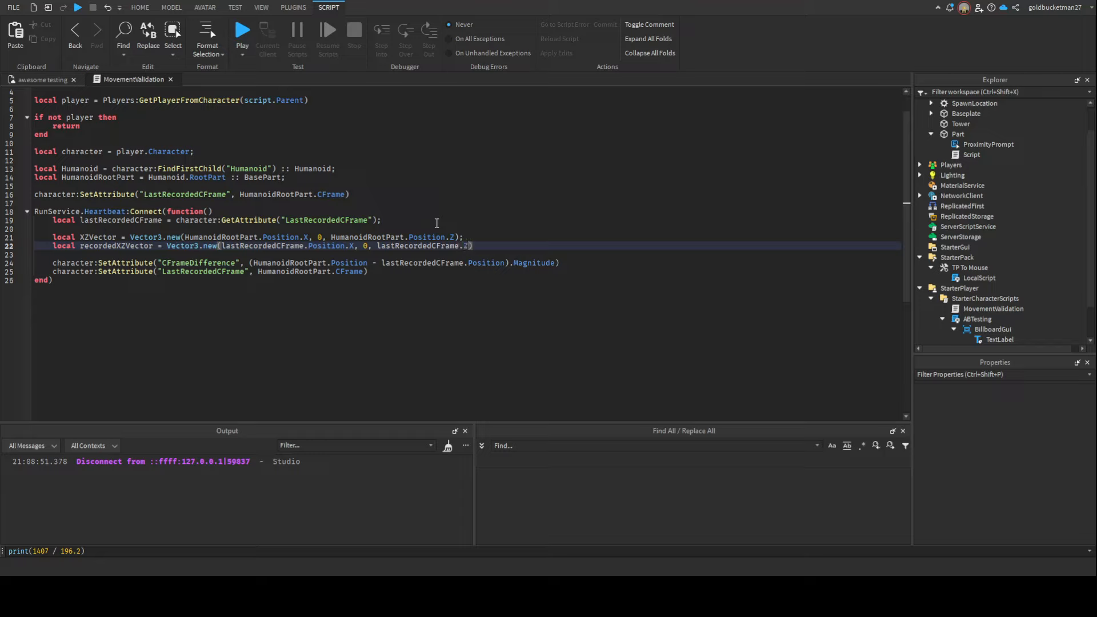
pyautogui.write(');')
pyautogui.press('Return')
pyautogui.press('Return')
pyautogui.write('l ')
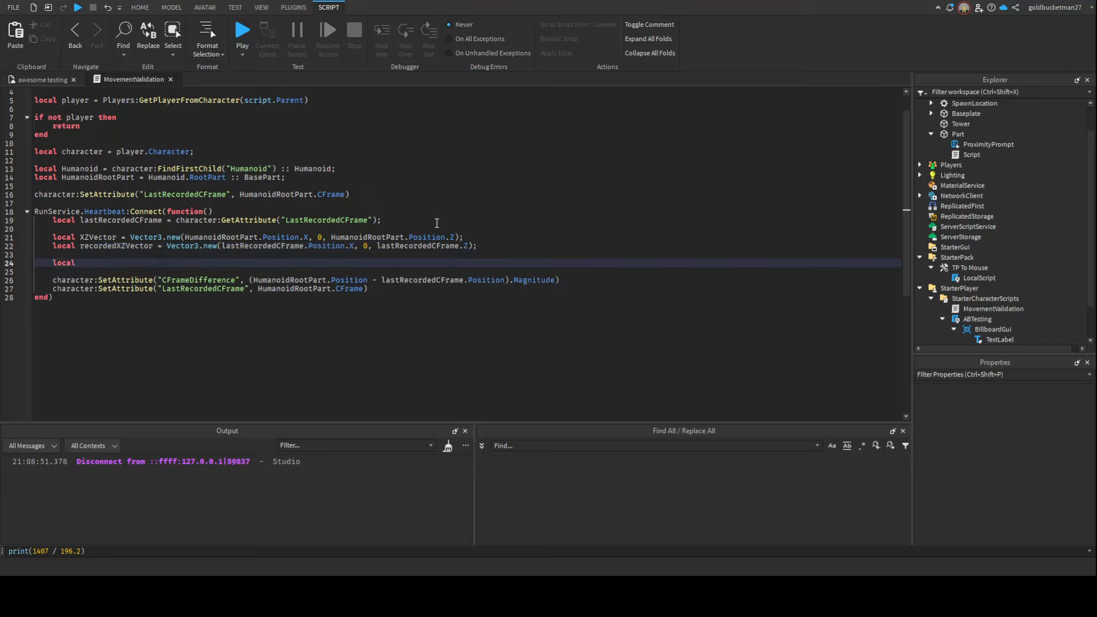
pyautogui.write('recordedDiff')
pyautogui.write('erence = (XZVector - ')
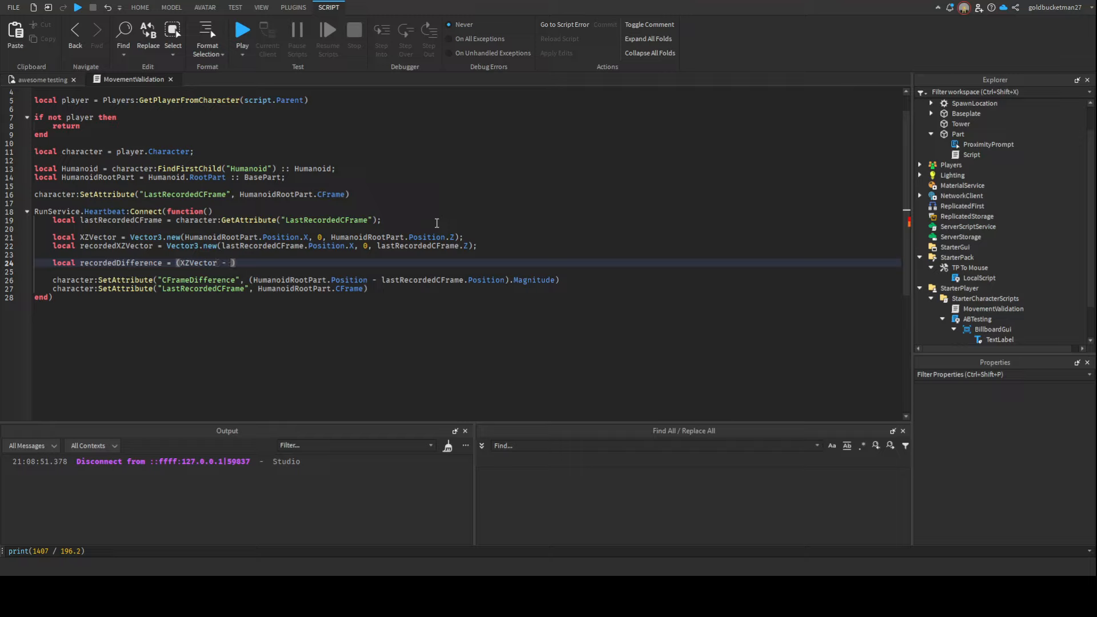
pyautogui.write('recorde')
pyautogui.write('dXZVector).Magnitude;')
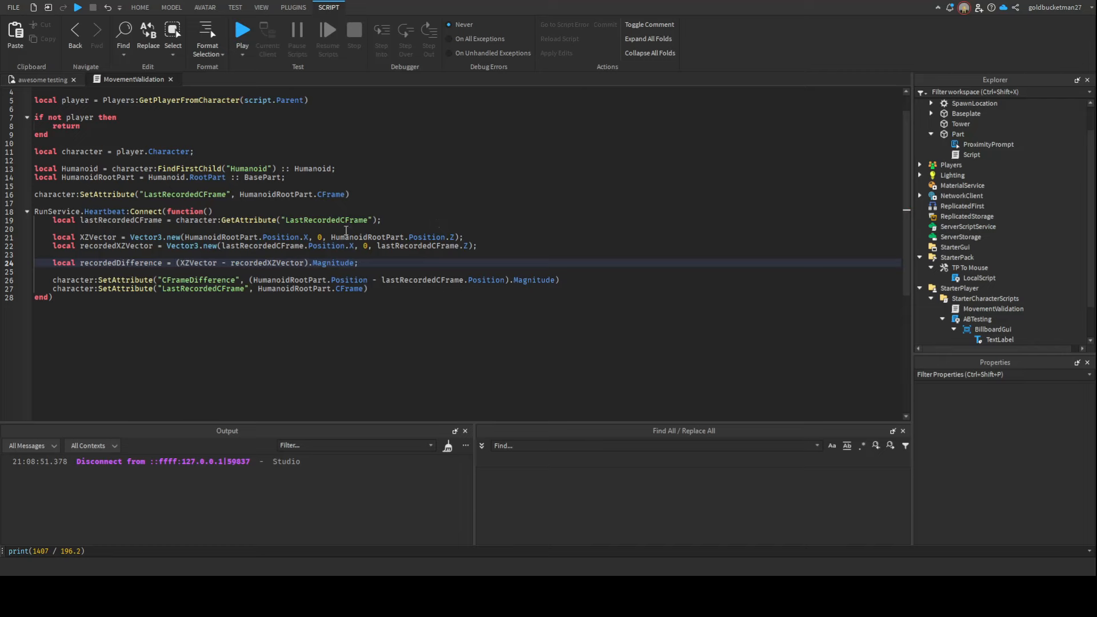
# Fix the vector lines and set recordedDifference = (XZVector - recordedXZVector).Magnitude
pyautogui.click(225, 238)
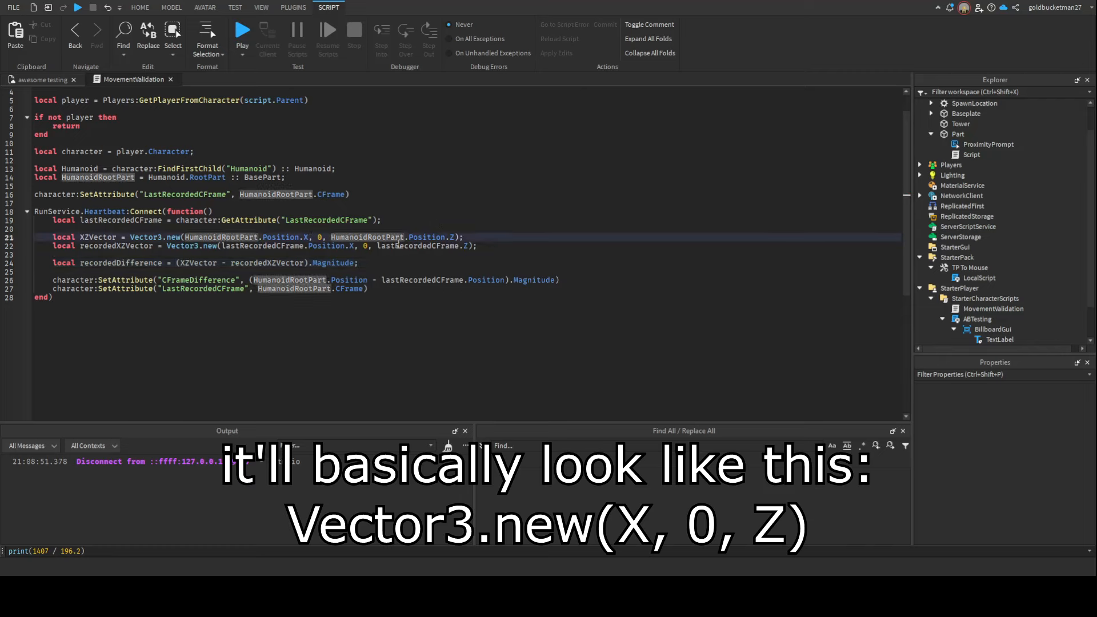
pyautogui.click(288, 245)
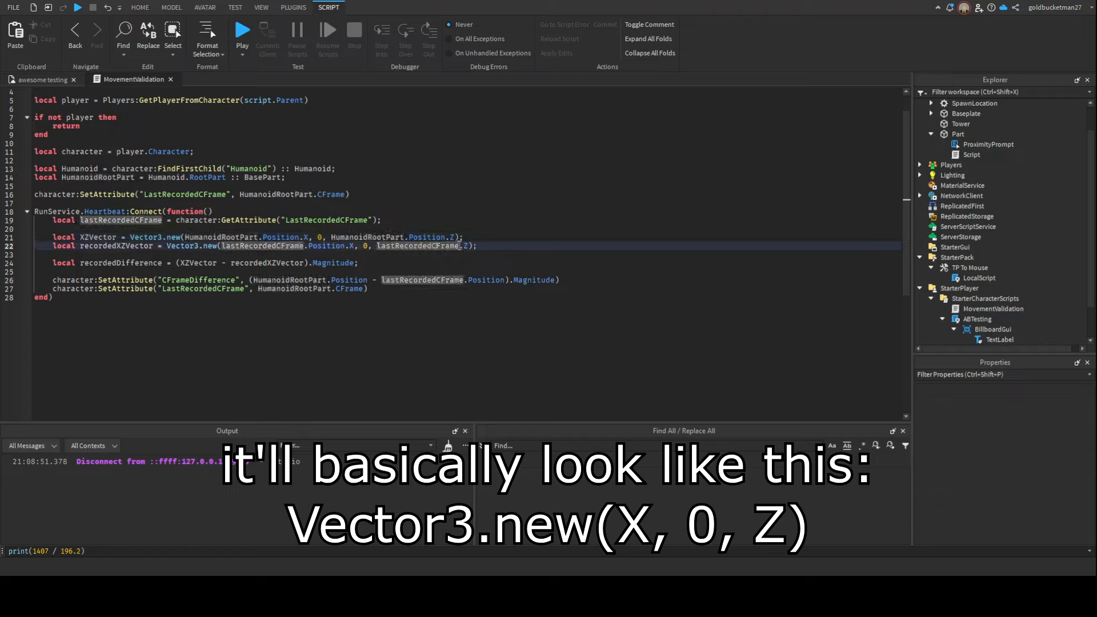
pyautogui.write('.Position')
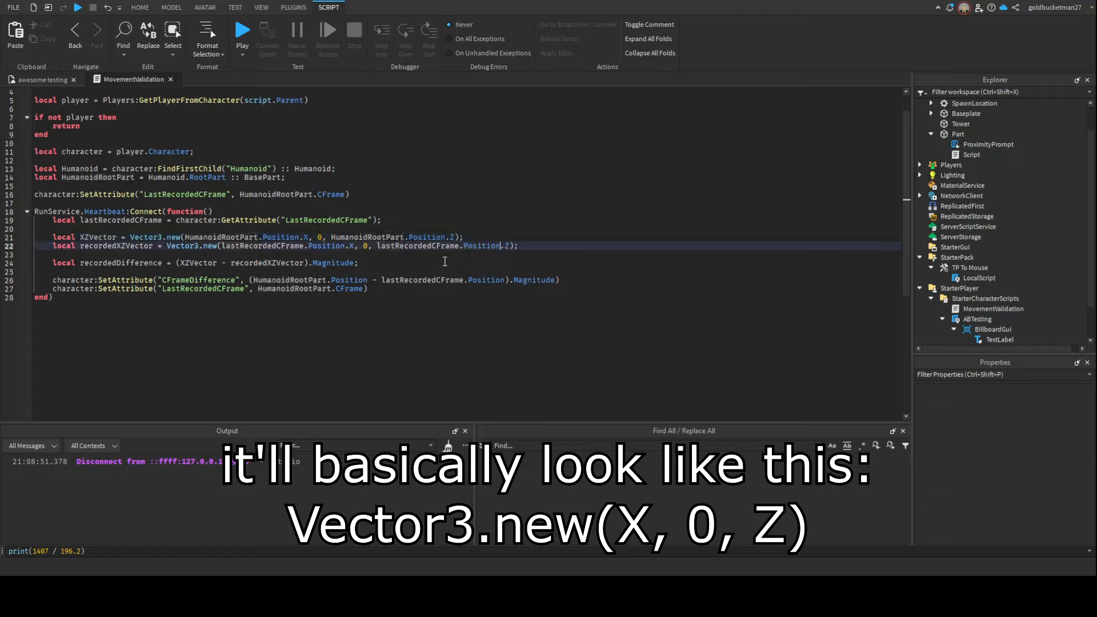
pyautogui.click(238, 239)
pyautogui.click(150, 263)
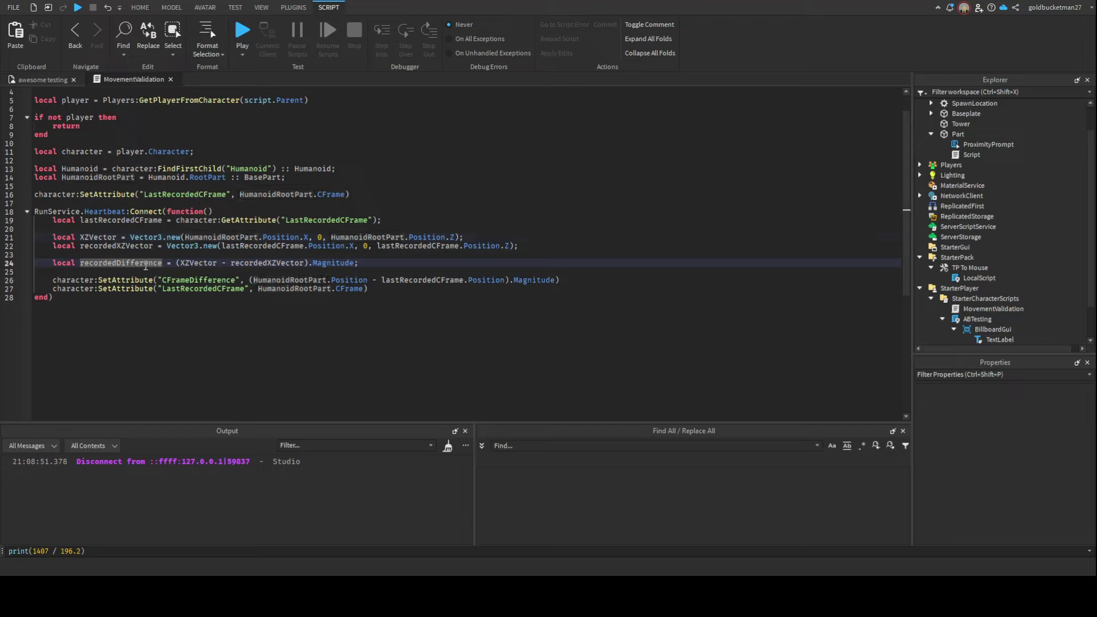
pyautogui.click(378, 272)
# Drop the old magnitude calculation and add a TOLERABLE_DIFF = 5 constant
pyautogui.moveTo(557, 280); pyautogui.dragTo(249, 280)
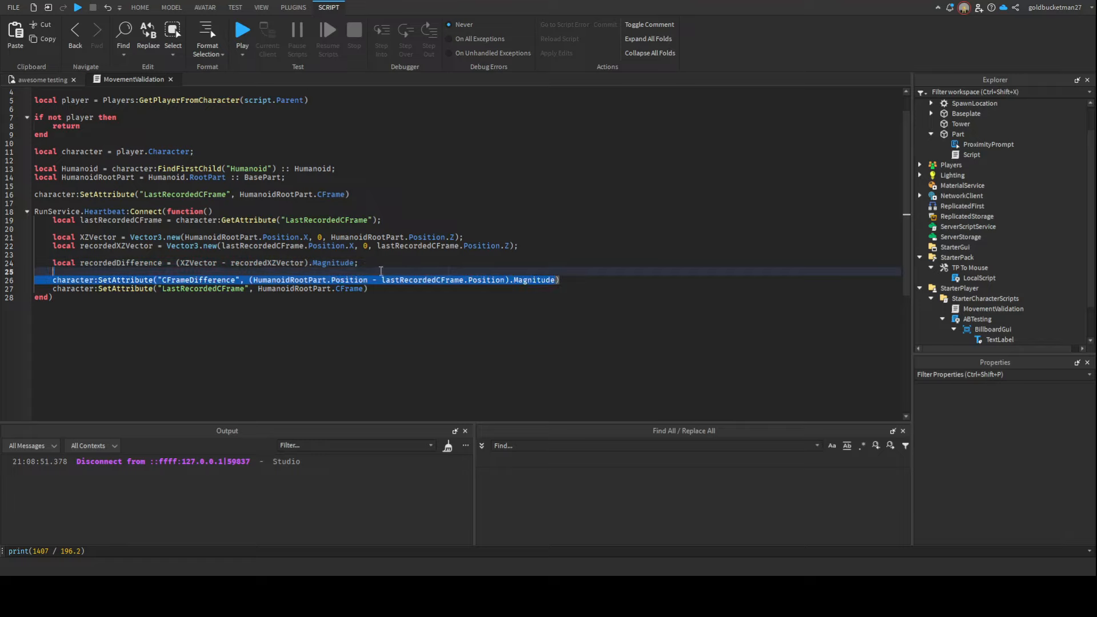
pyautogui.write('recor')
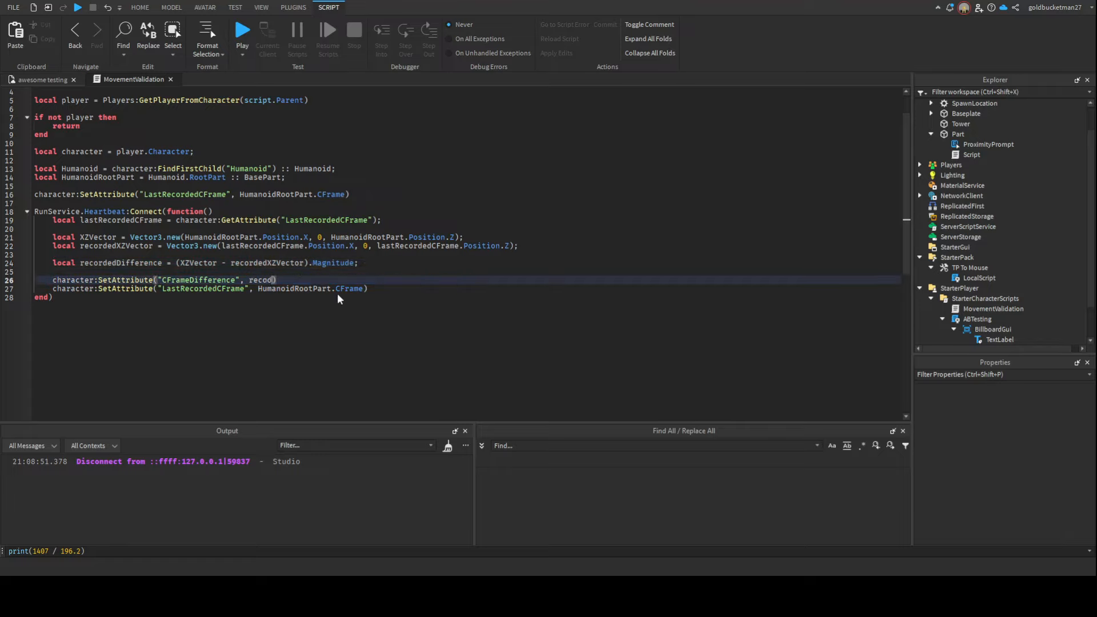
pyautogui.write('dedDifference')
pyautogui.click(395, 308)
pyautogui.click(380, 256)
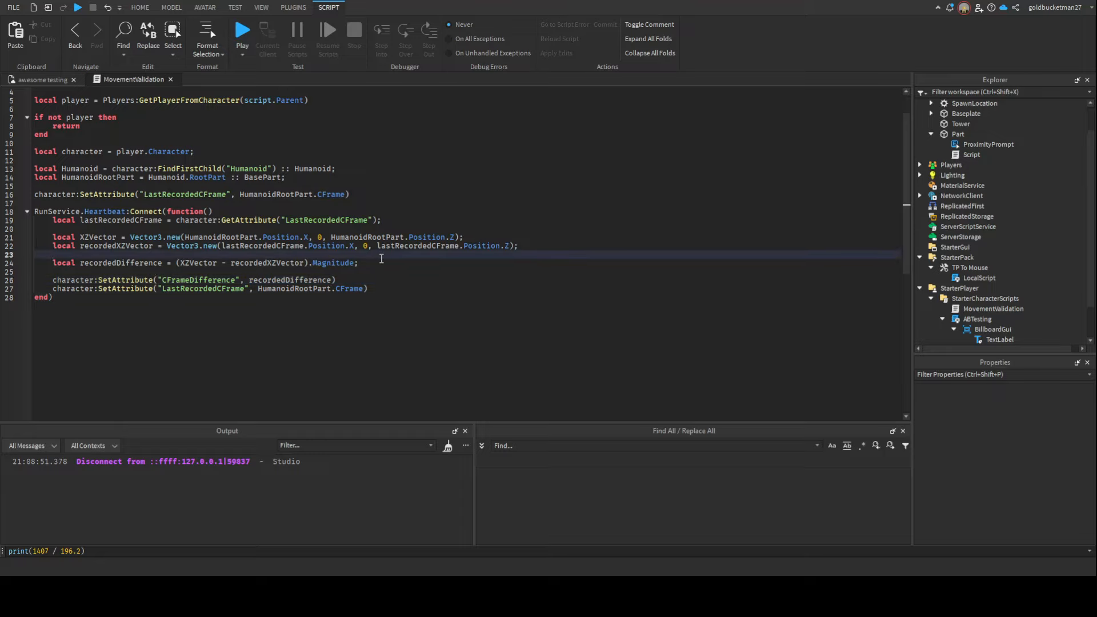
pyautogui.click(386, 263)
pyautogui.press('Return')
pyautogui.write('local T')
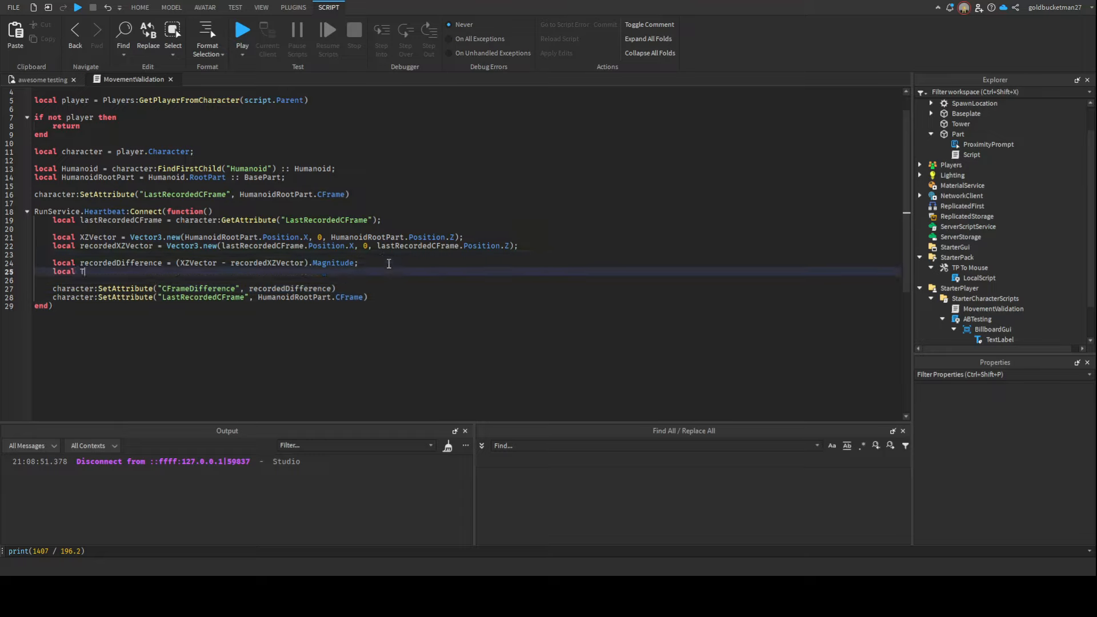
pyautogui.write('OLERABLE_DIFF = ')
pyautogui.write('5')
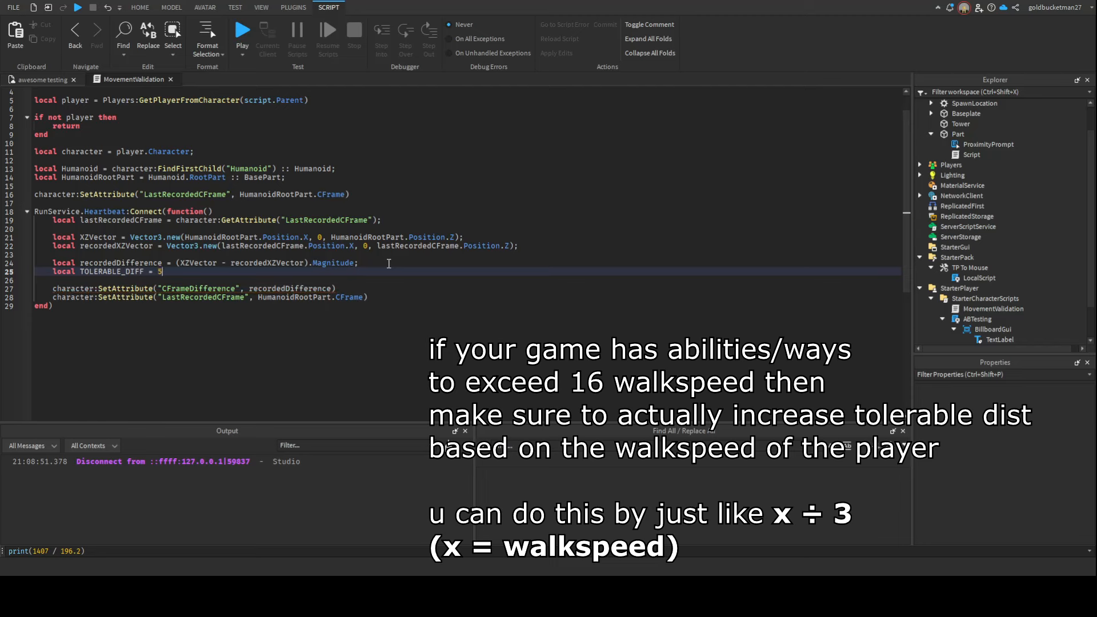
pyautogui.write(';')
pyautogui.press('Return')
pyautogui.press('Return')
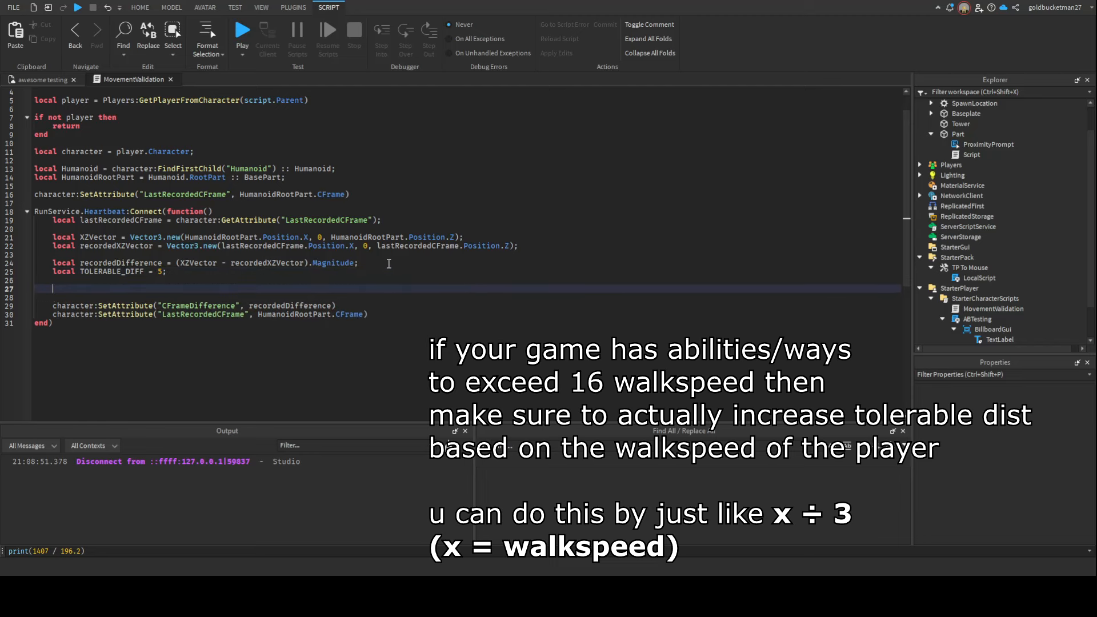
pyautogui.write('if record')
# If recordedDifference >= TOLERABLE_DIFF, reset HumanoidRootPart.CFrame to lastRecordedCFrame
pyautogui.press('Tab')
pyautogui.press('Tab')
pyautogui.write('t')
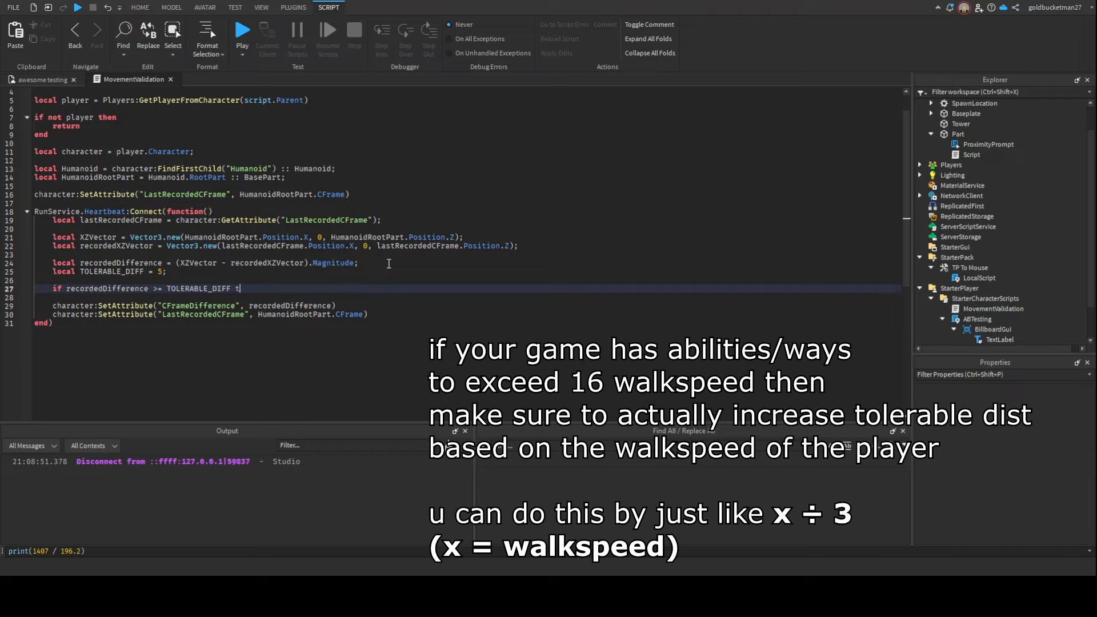
pyautogui.press('Return')
pyautogui.write('Hu')
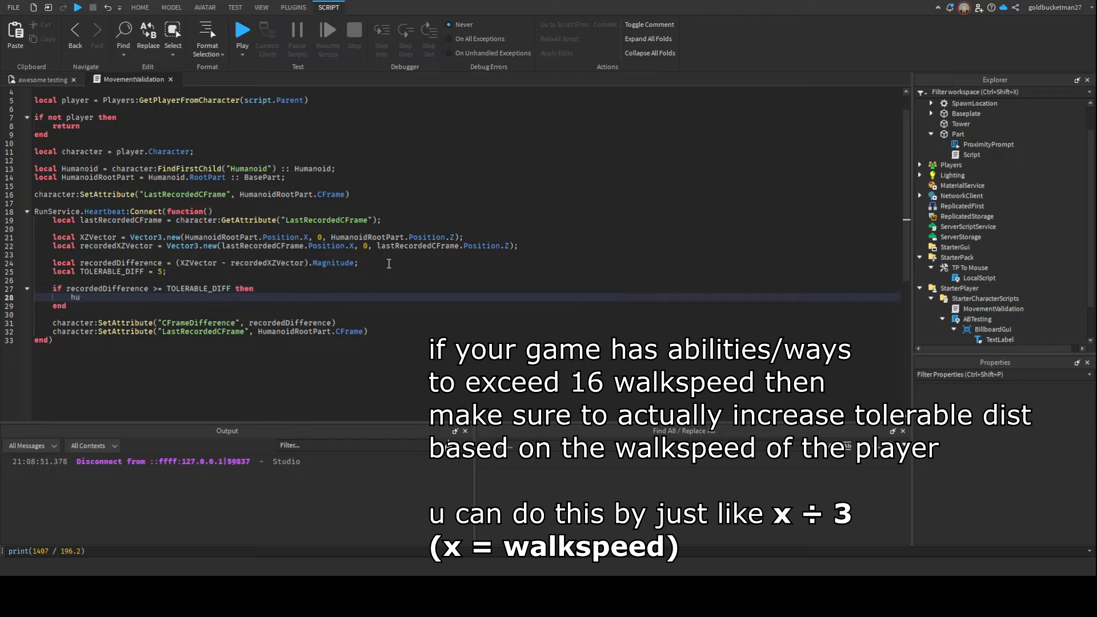
pyautogui.press('Tab')
pyautogui.write('.')
pyautogui.write('CFra')
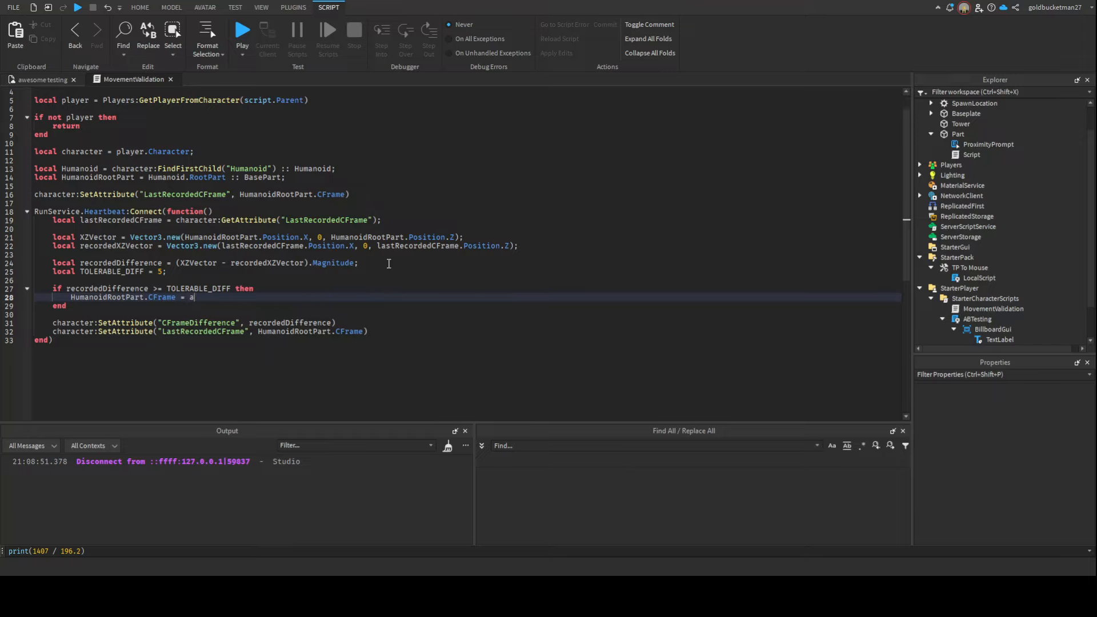
pyautogui.press('Tab')
# Start a playtest and walk the character off the spawn pad toward the tower
pyautogui.click(30, 85)
pyautogui.press('F5')
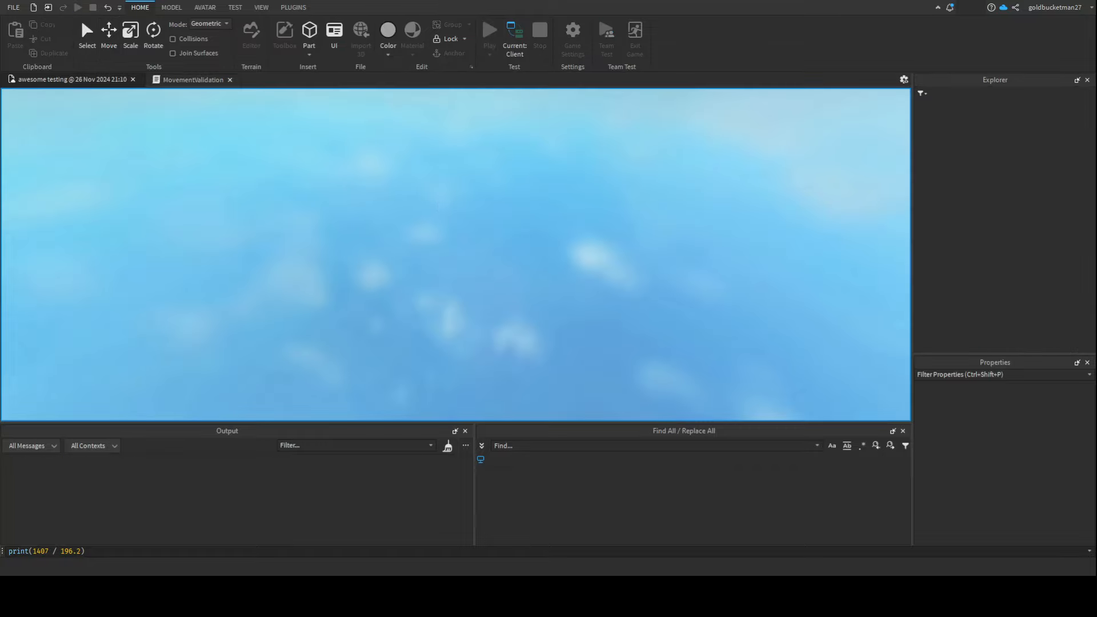
pyautogui.press('a')
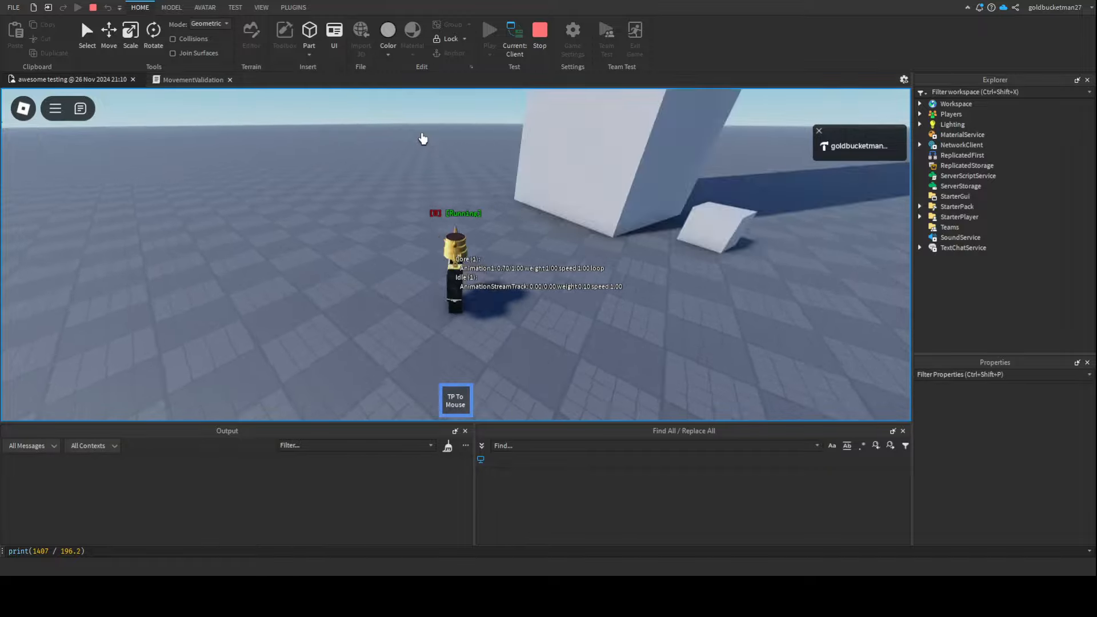
pyautogui.moveTo(422, 139); pyautogui.dragTo(499, 155, button='right')
pyautogui.press('w')
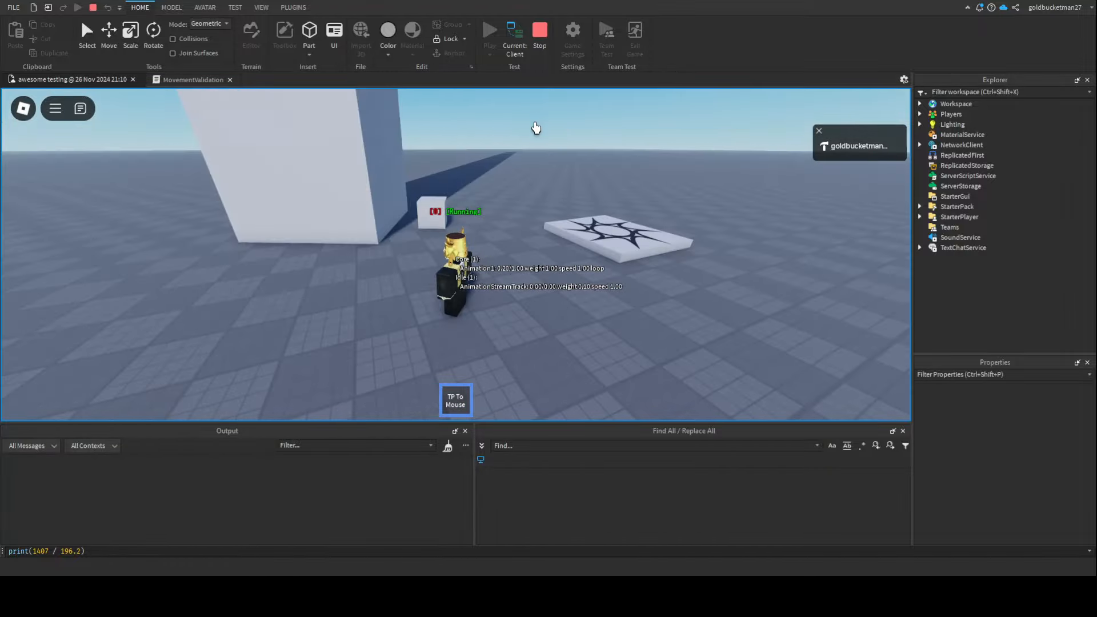
pyautogui.press('w')
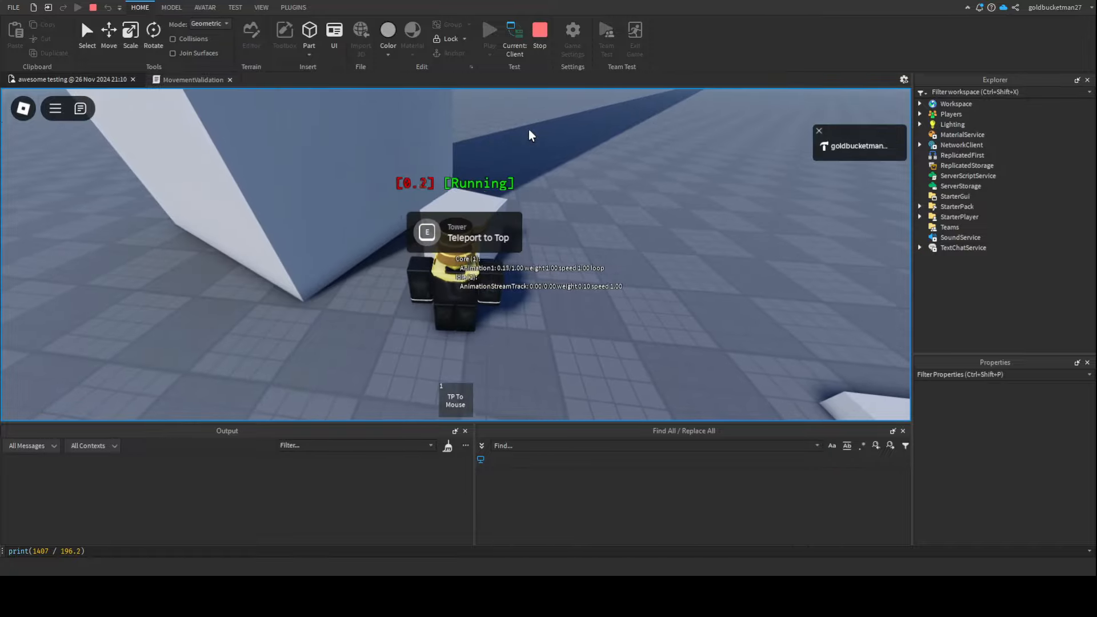
# Teleport onto the tower top with E, walk off and watch the character fall
pyautogui.press('e')
pyautogui.press('w')
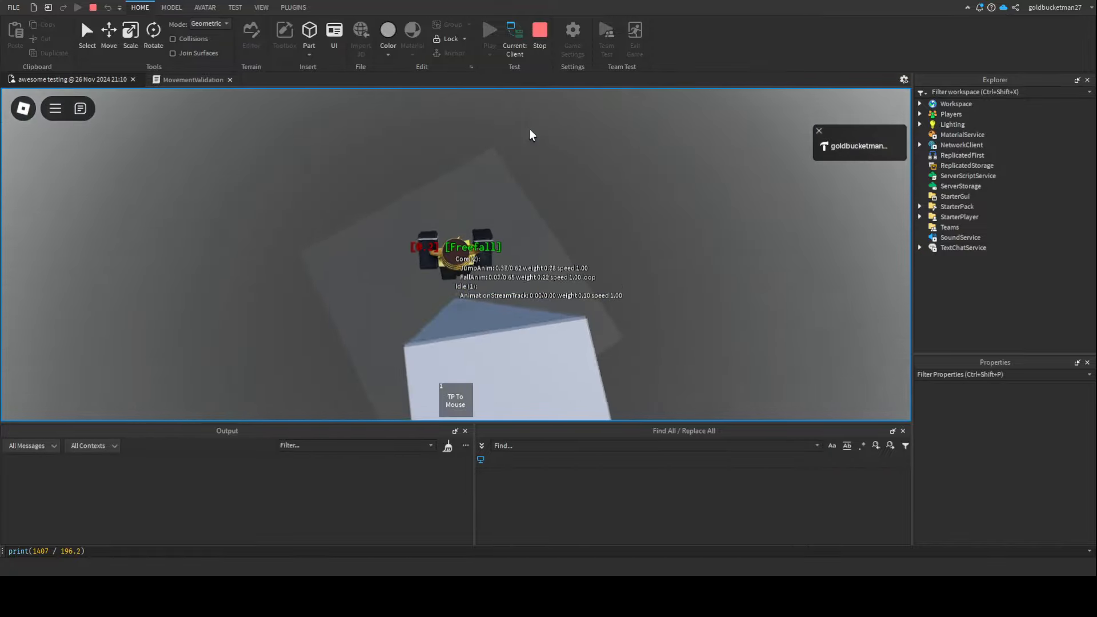
pyautogui.moveTo(530, 135); pyautogui.dragTo(476, 242, button='right')
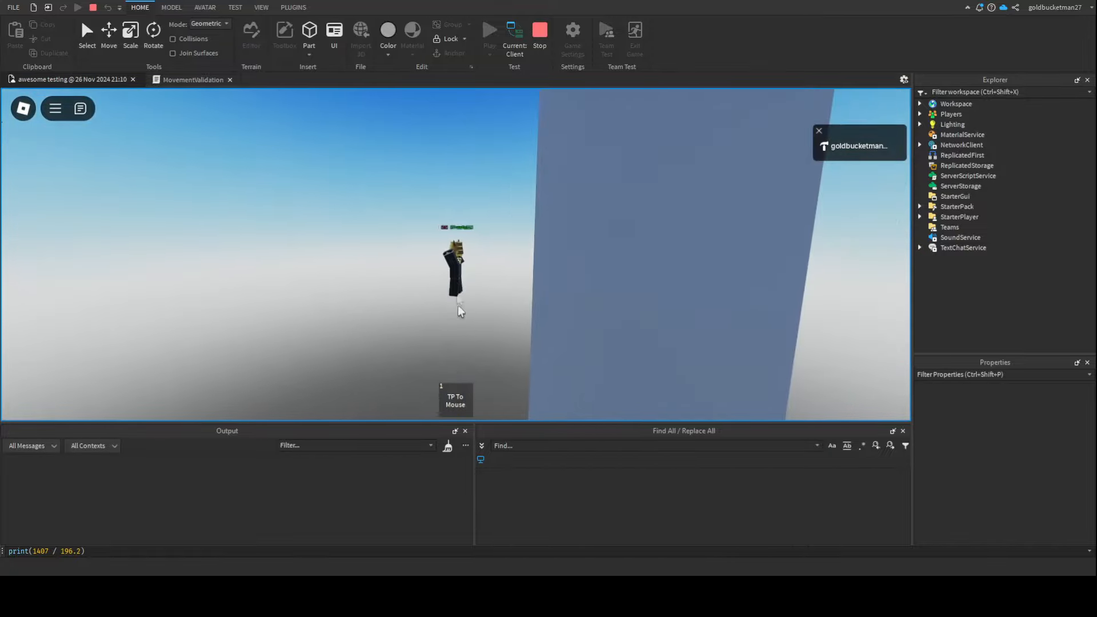
pyautogui.moveTo(460, 311); pyautogui.dragTo(461, 292, button='right')
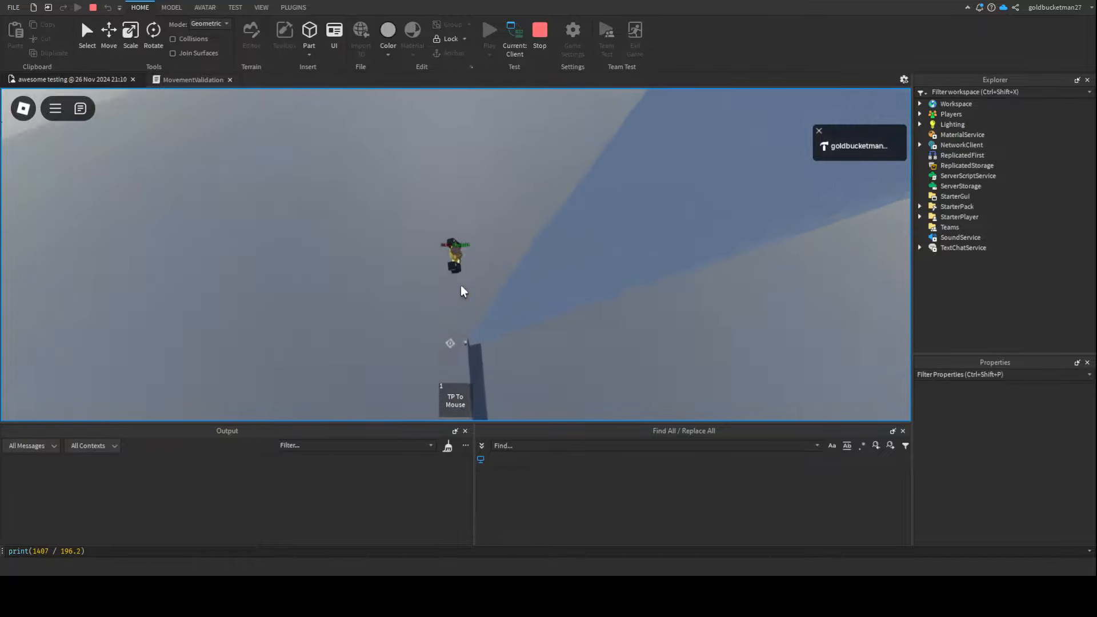
pyautogui.scroll(5, 461, 291)
pyautogui.moveTo(461, 291); pyautogui.dragTo(459, 128, button='right')
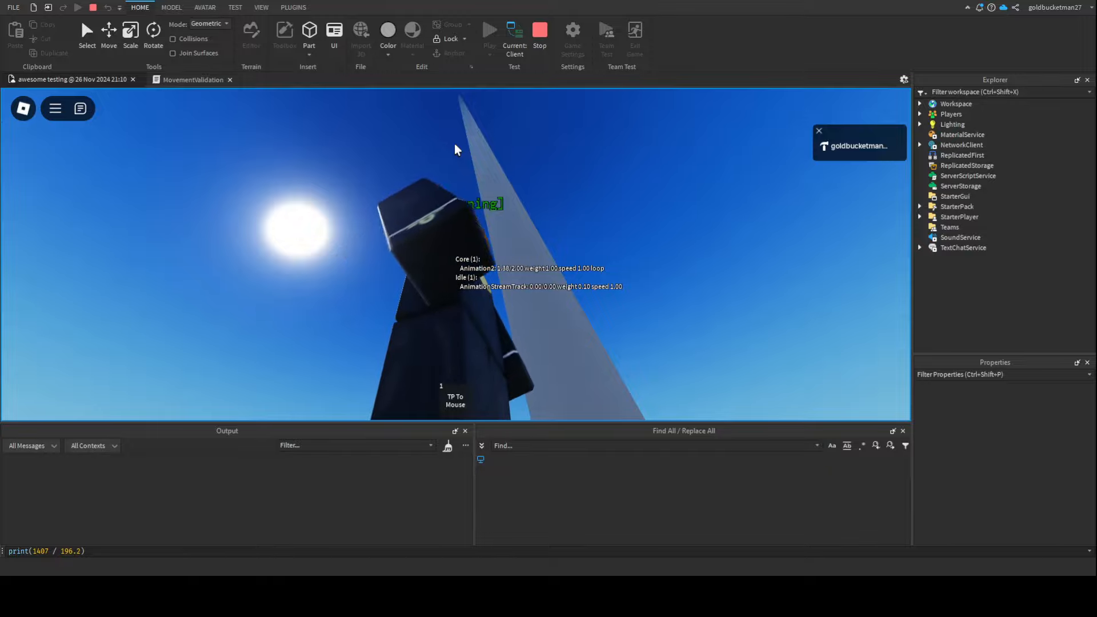
pyautogui.moveTo(461, 152)
pyautogui.mouseDown(button='right')
pyautogui.moveTo(463, 111)
pyautogui.moveTo(483, 139)
pyautogui.moveTo(461, 164)
pyautogui.mouseUp(button='right')
pyautogui.scroll(-3, 460, 178)
# Stop the playtest and select the Rig model in the scene
pyautogui.hotkey('shift', 'F5')
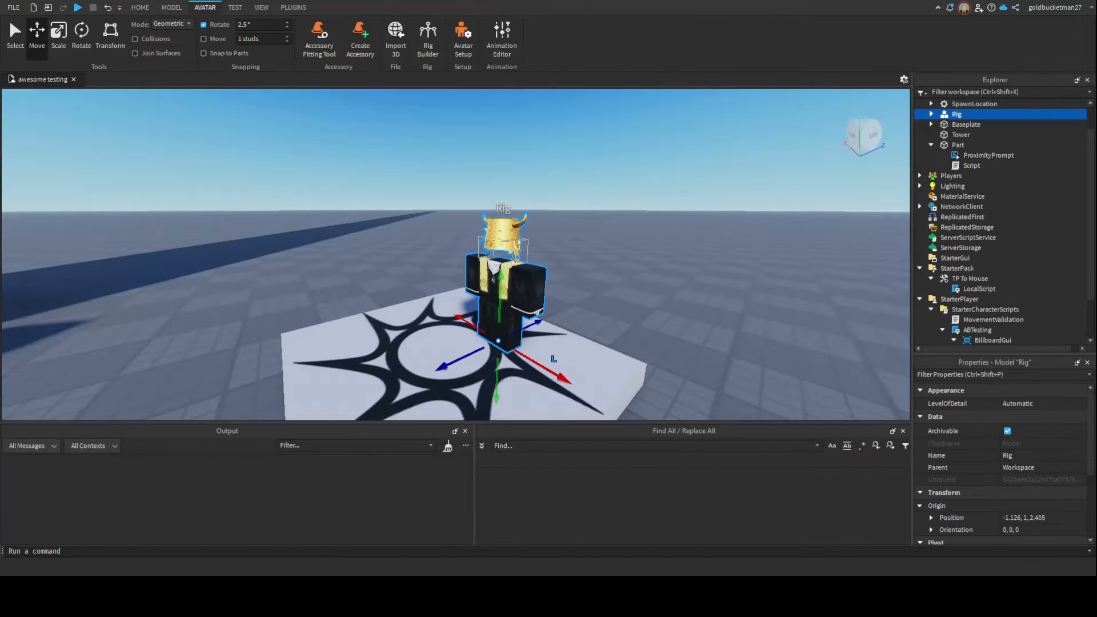
pyautogui.click(628, 228)
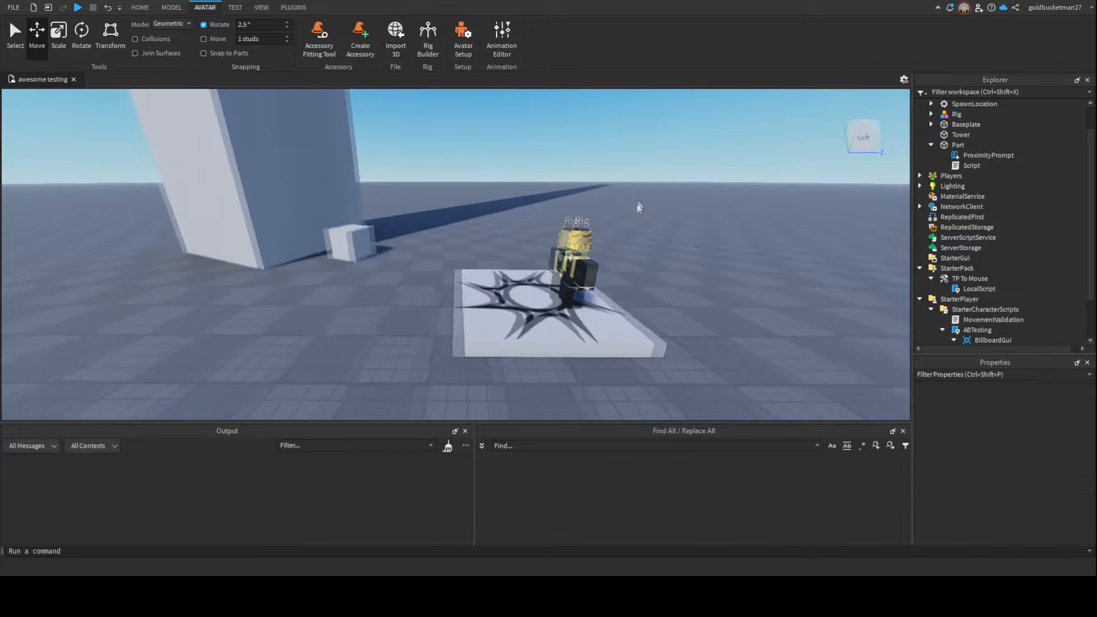
pyautogui.scroll(-5, 628, 228)
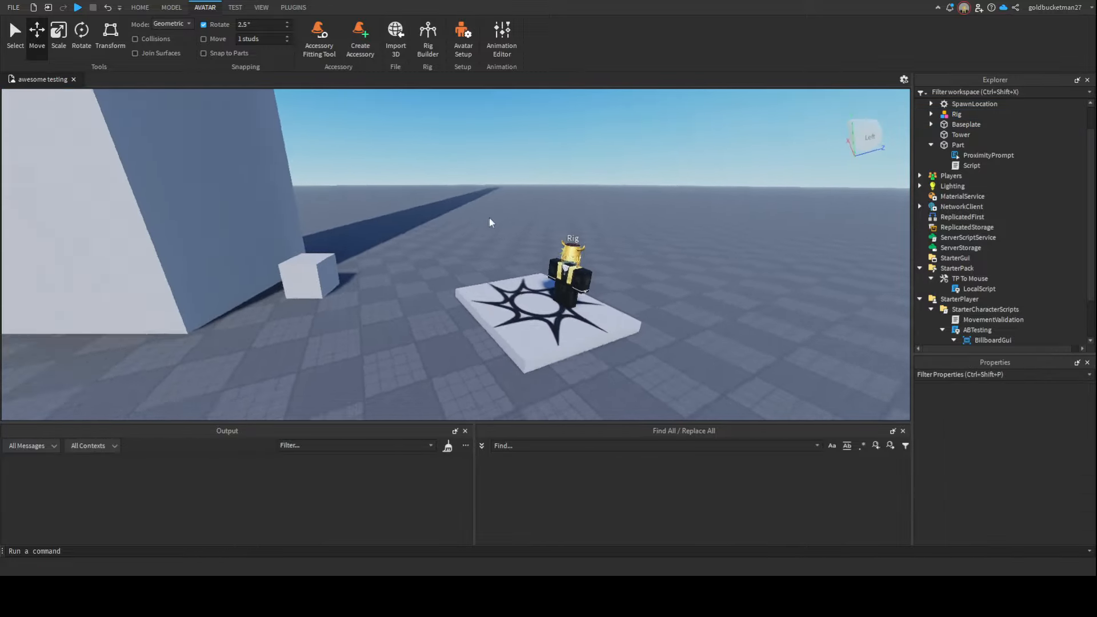
pyautogui.moveTo(490, 226)
pyautogui.mouseDown(button='right')
pyautogui.moveTo(494, 217)
pyautogui.moveTo(549, 258)
pyautogui.mouseUp(button='right')
pyautogui.click(547, 255)
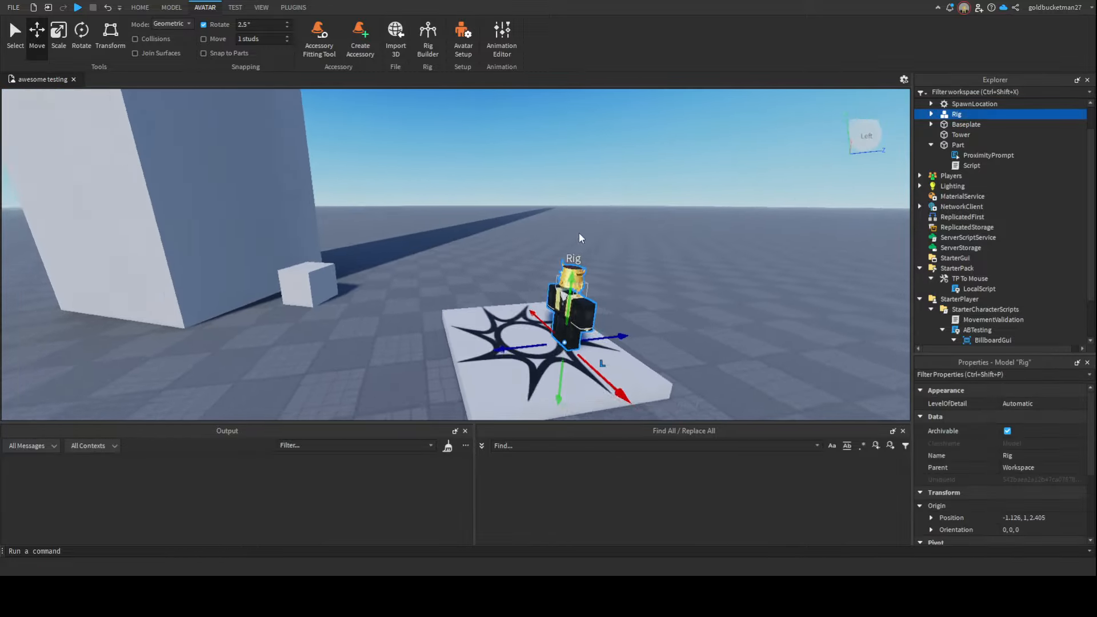
# Drag the Rig high into the air and beside the tower, undoing one move
pyautogui.moveTo(547, 257)
pyautogui.mouseDown()
pyautogui.moveTo(517, 277)
pyautogui.moveTo(516, 146)
pyautogui.mouseUp()
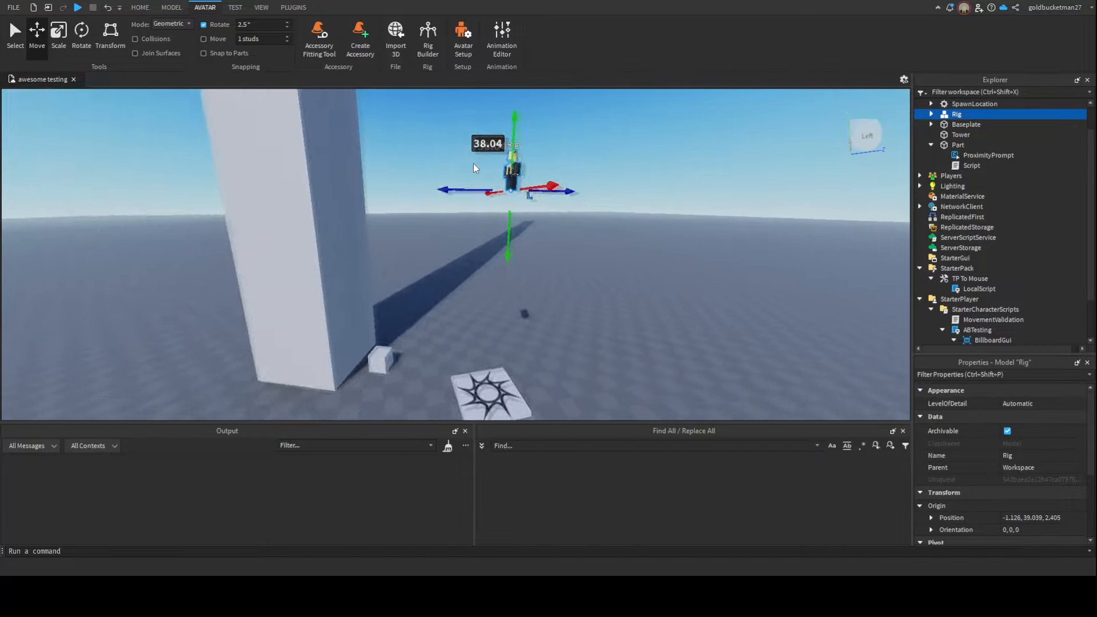
pyautogui.moveTo(516, 146)
pyautogui.mouseDown()
pyautogui.moveTo(474, 163)
pyautogui.moveTo(492, 212)
pyautogui.moveTo(478, 337)
pyautogui.moveTo(507, 296)
pyautogui.moveTo(525, 367)
pyautogui.moveTo(519, 340)
pyautogui.mouseUp()
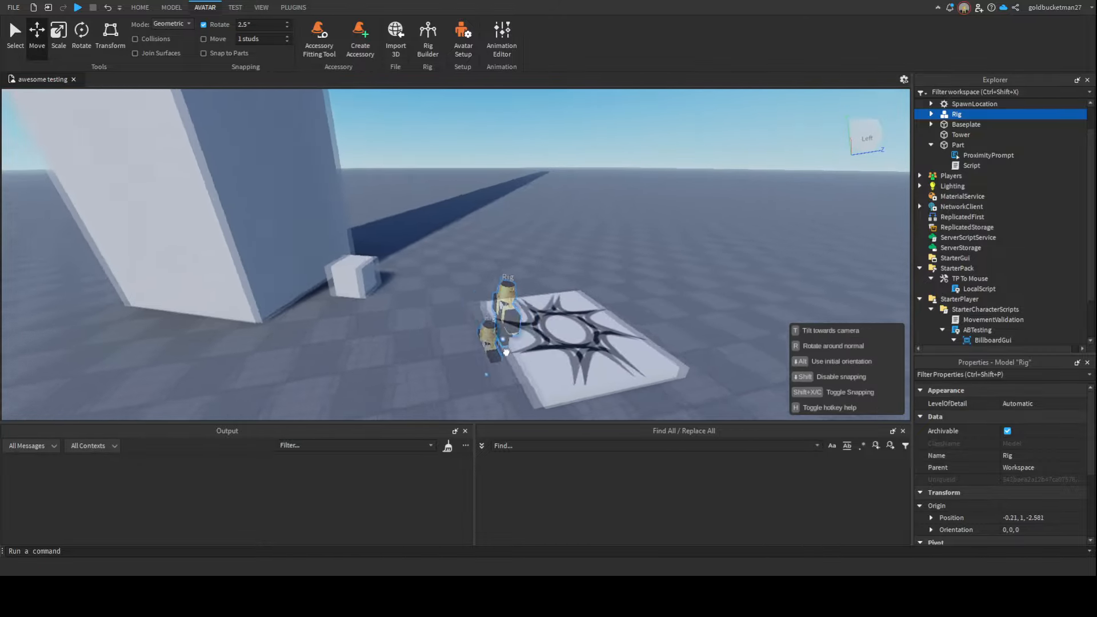
pyautogui.moveTo(506, 351); pyautogui.dragTo(502, 246)
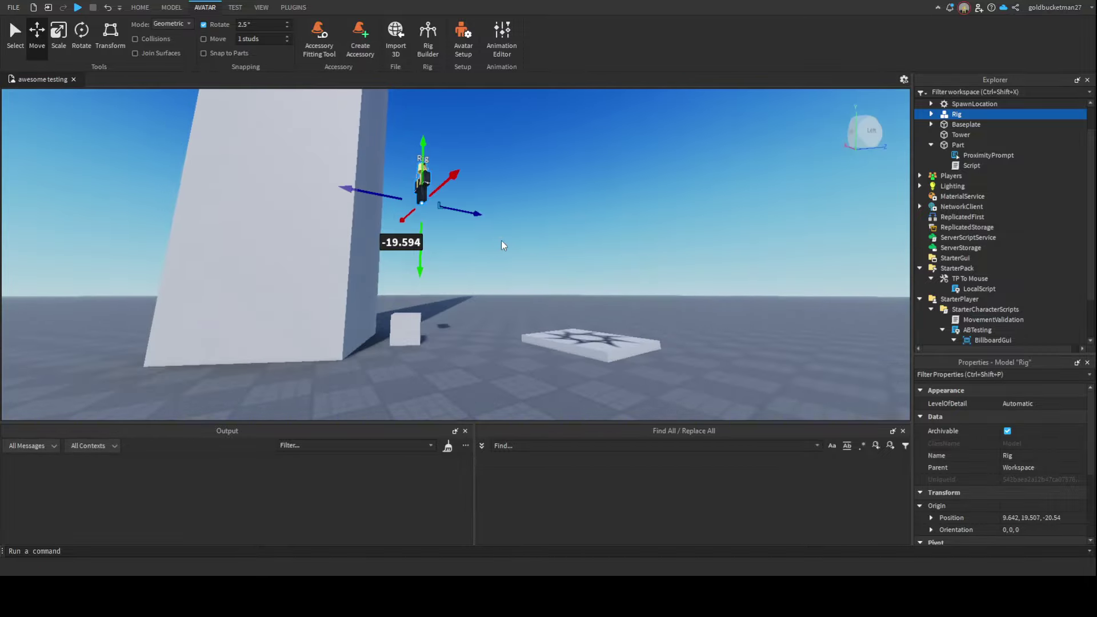
pyautogui.moveTo(503, 246); pyautogui.dragTo(502, 246, button='right')
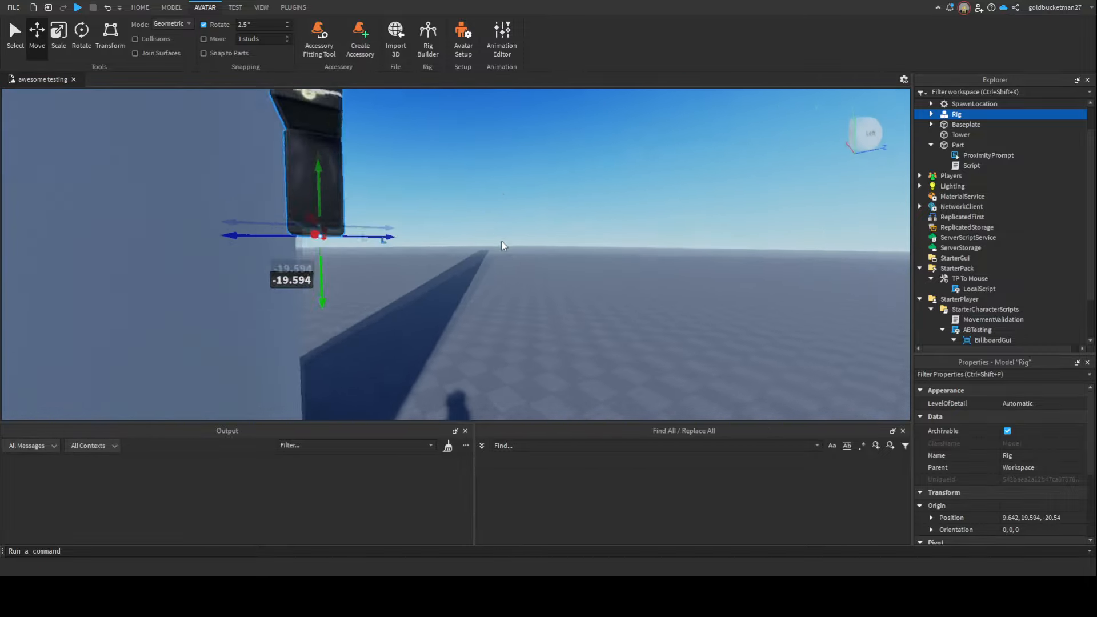
pyautogui.moveTo(499, 167)
pyautogui.mouseDown(button='right')
pyautogui.moveTo(594, 256)
pyautogui.moveTo(542, 242)
pyautogui.mouseUp(button='right')
pyautogui.hotkey('ctrl', 'z')
pyautogui.hotkey('ctrl', 'z')
pyautogui.moveTo(470, 277)
pyautogui.mouseDown()
pyautogui.moveTo(455, 144)
pyautogui.moveTo(466, 176)
pyautogui.moveTo(461, 285)
pyautogui.moveTo(490, 275)
pyautogui.moveTo(404, 343)
pyautogui.moveTo(471, 363)
pyautogui.moveTo(441, 319)
pyautogui.moveTo(454, 211)
pyautogui.mouseUp()
pyautogui.scroll(3, 421, 196)
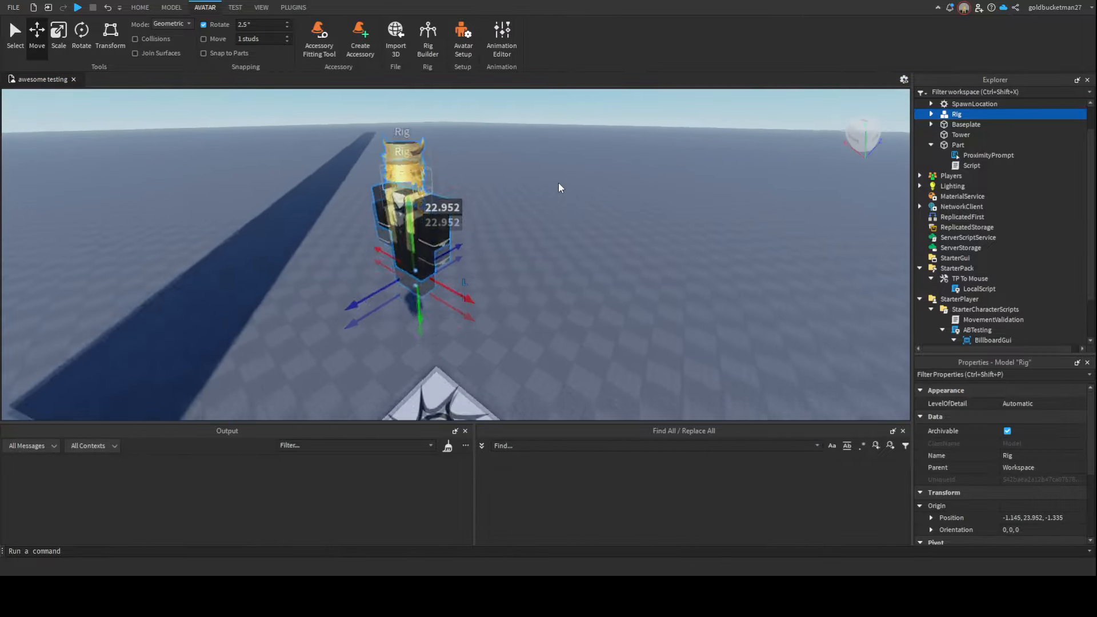
# Bring the Rig back down and place it onto the decal plate, then deselect it
pyautogui.moveTo(483, 354); pyautogui.dragTo(515, 322)
pyautogui.press('f')
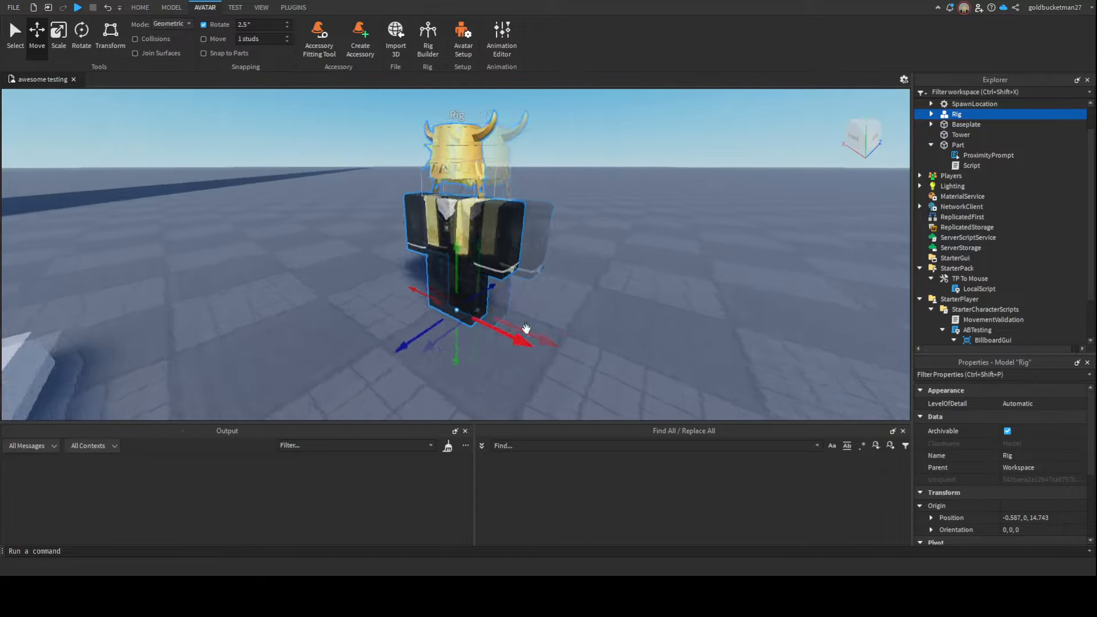
pyautogui.moveTo(522, 326)
pyautogui.mouseDown(button='right')
pyautogui.moveTo(527, 272)
pyautogui.moveTo(392, 319)
pyautogui.mouseUp(button='right')
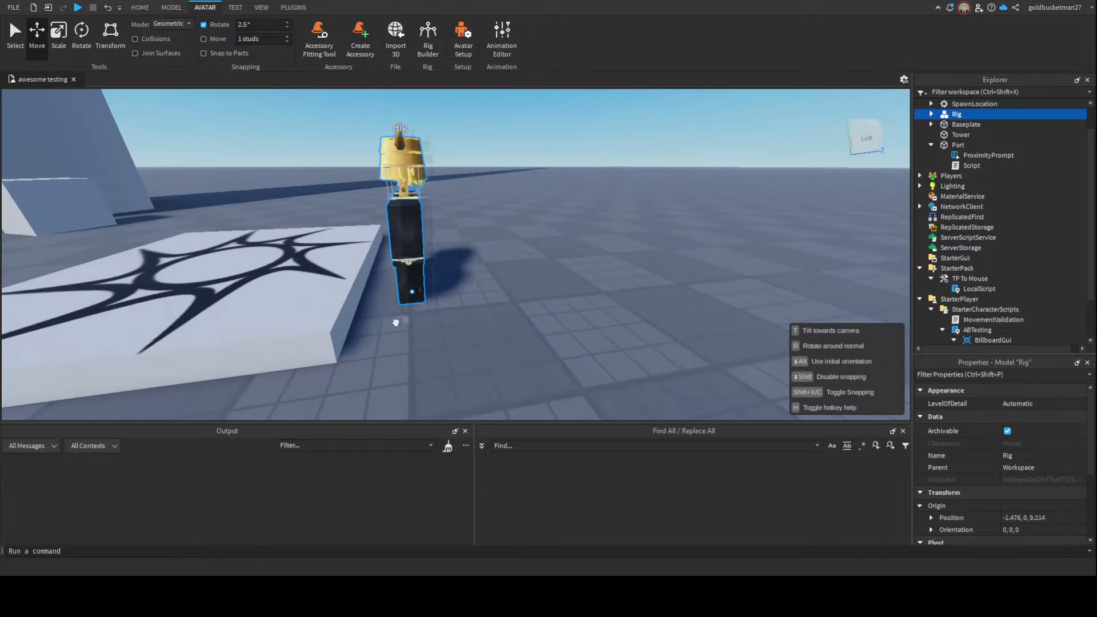
pyautogui.moveTo(442, 336); pyautogui.dragTo(659, 378)
pyautogui.moveTo(660, 378); pyautogui.dragTo(600, 309, button='right')
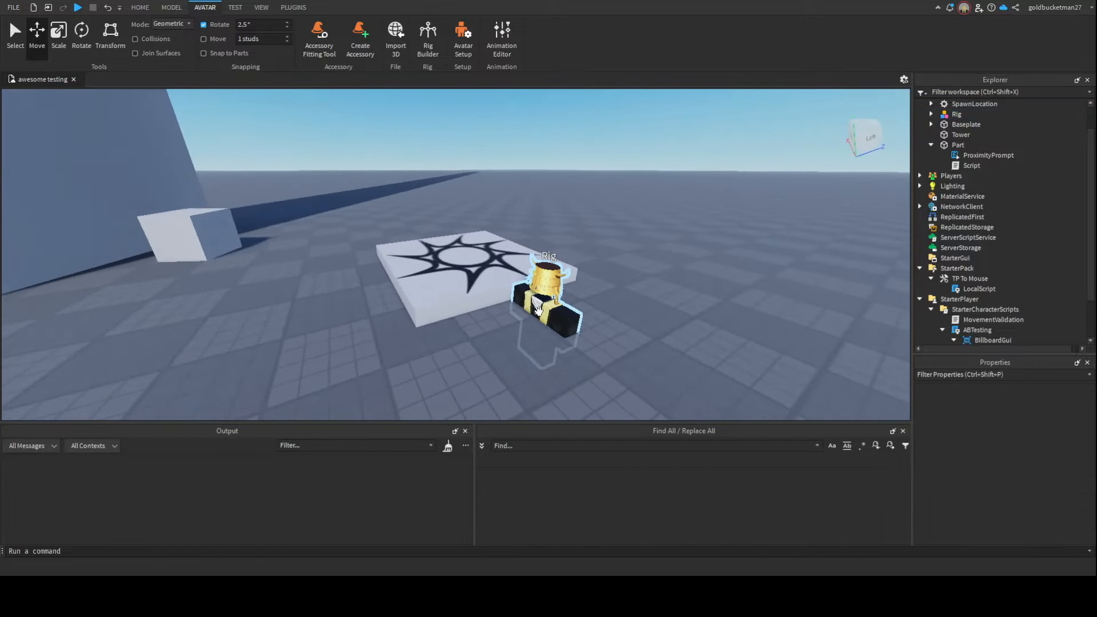
pyautogui.moveTo(544, 318)
pyautogui.mouseDown()
pyautogui.moveTo(413, 382)
pyautogui.moveTo(574, 296)
pyautogui.mouseUp()
pyautogui.click(574, 300)
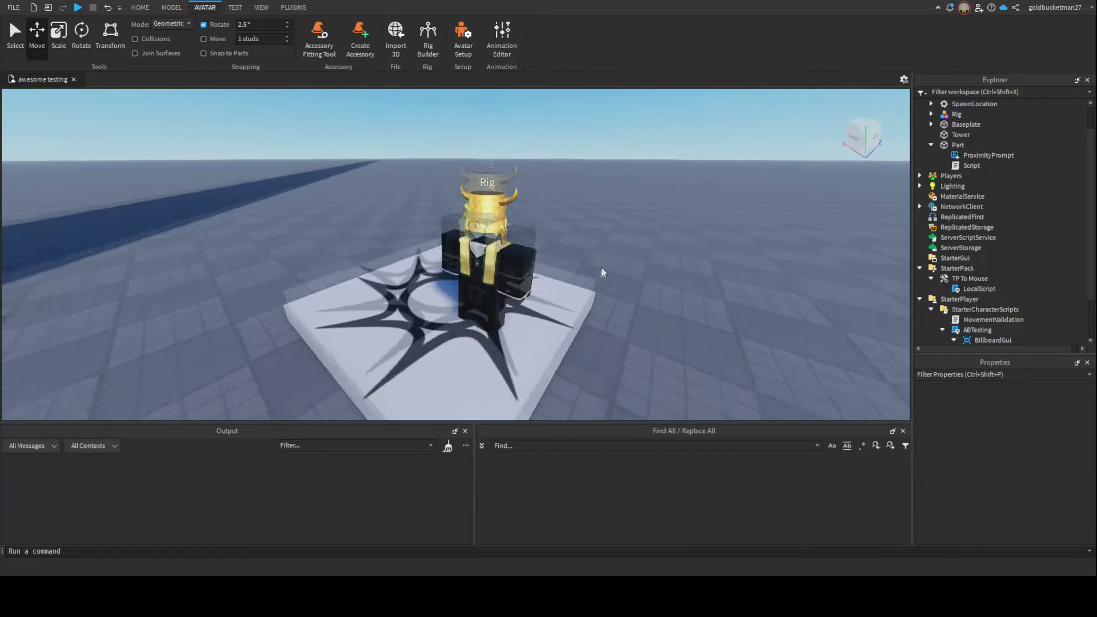
pyautogui.moveTo(575, 301); pyautogui.dragTo(561, 245, button='right')
pyautogui.scroll(3, 561, 241)
pyautogui.scroll(-3, 561, 240)
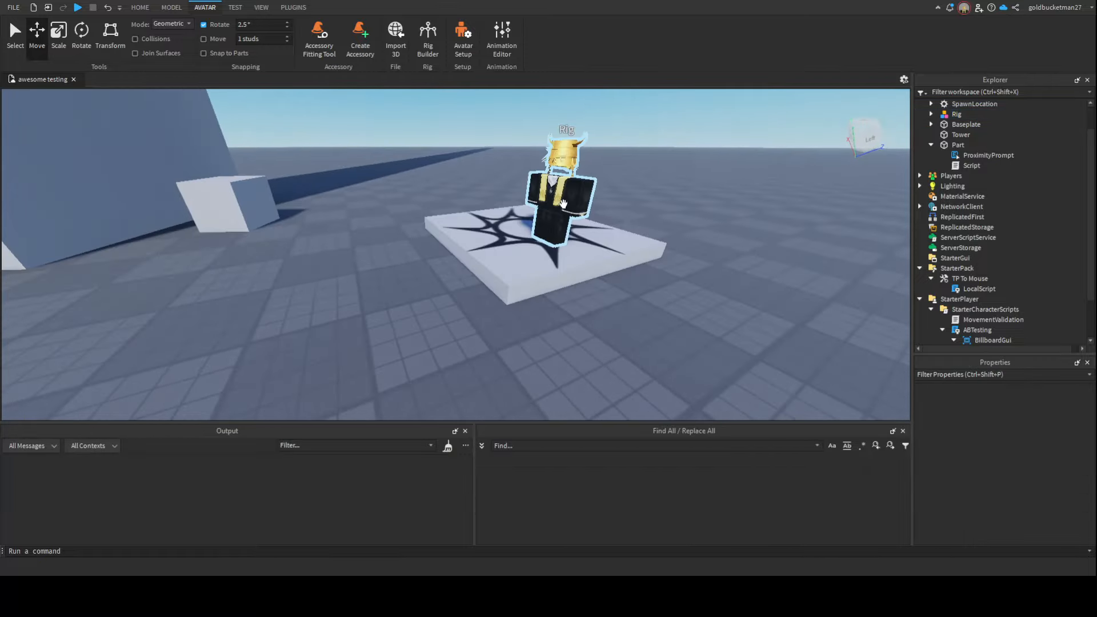